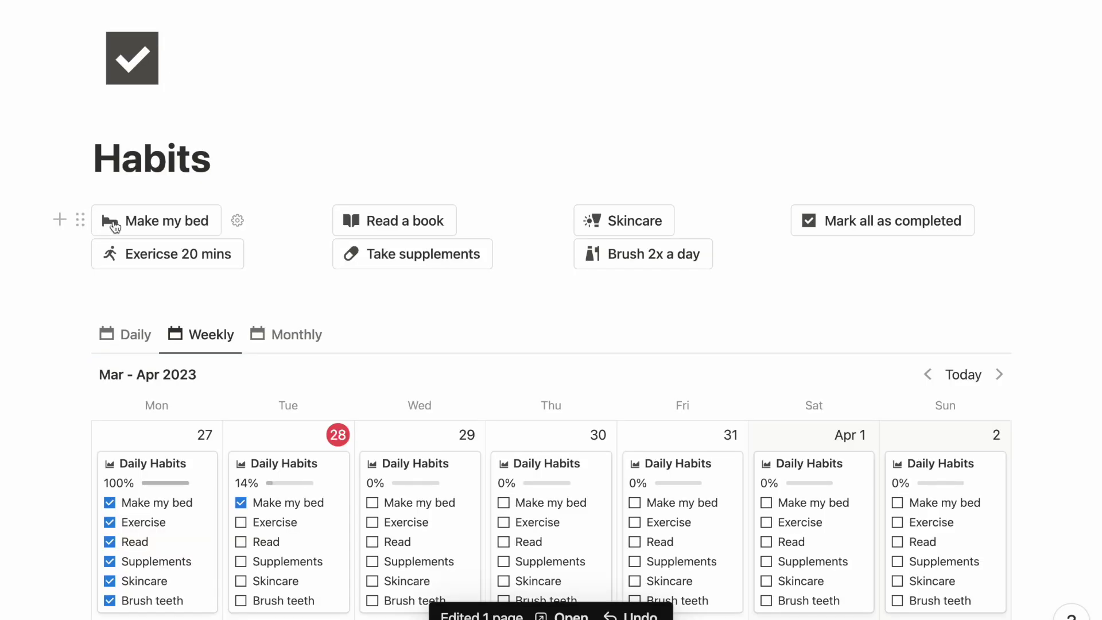
# Check off the exercise and supplements habits, then run the Weekly Tasks and Reschedule buttons.
pyautogui.click(132, 263)
pyautogui.click(385, 259)
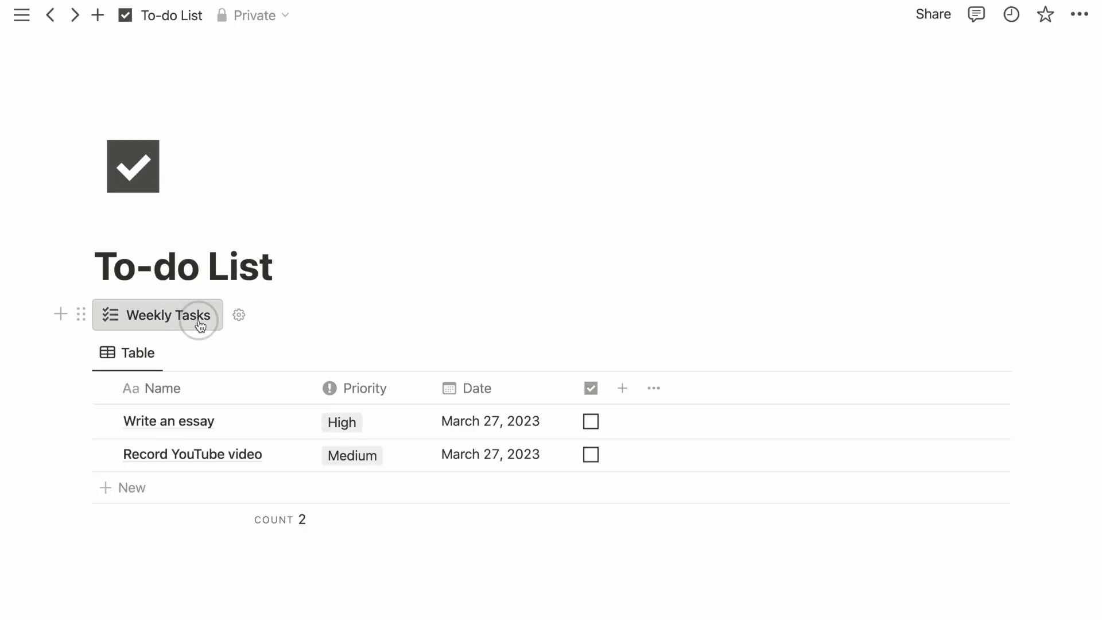
pyautogui.click(198, 318)
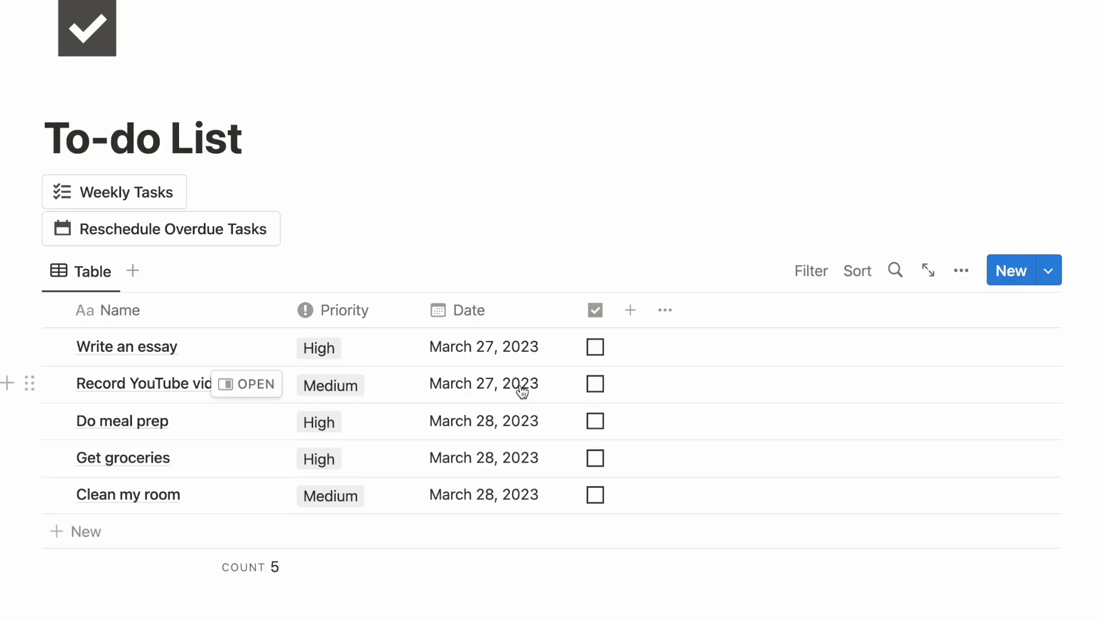
pyautogui.click(253, 241)
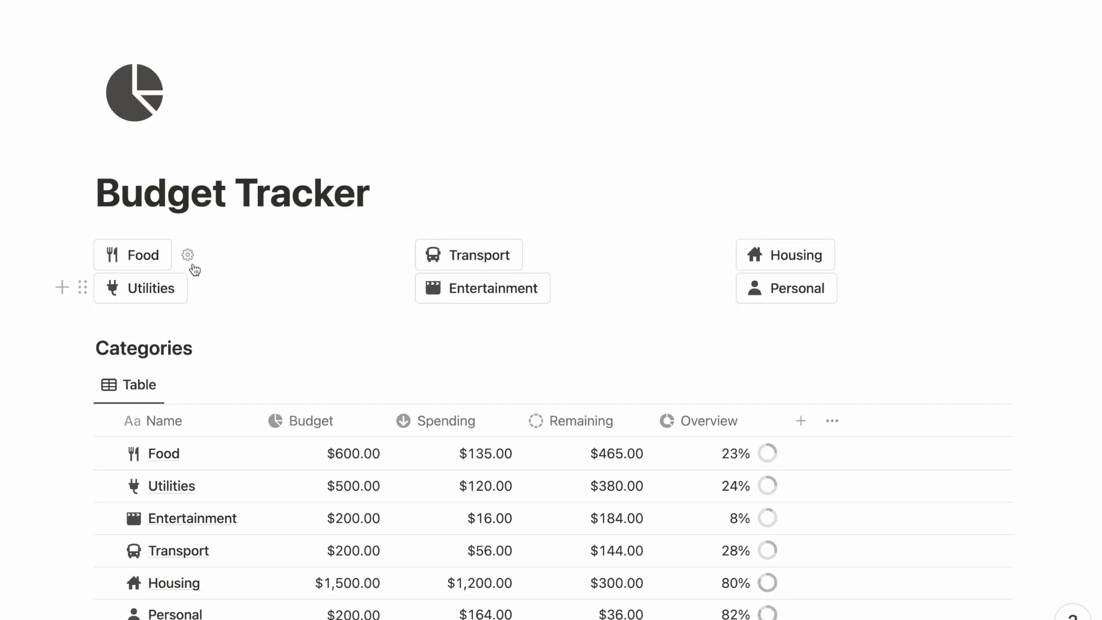
# Log a new Food expense starting with 'Piz', then add the three weekly tasks to the To-do table.
pyautogui.click(152, 259)
pyautogui.write('Piz')
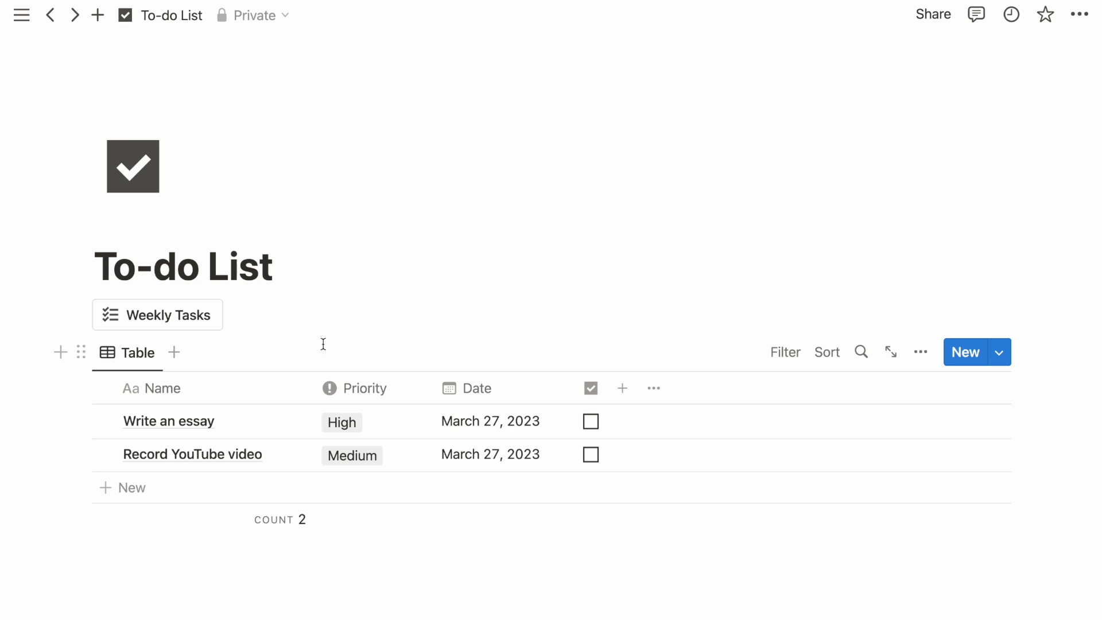
pyautogui.click(200, 324)
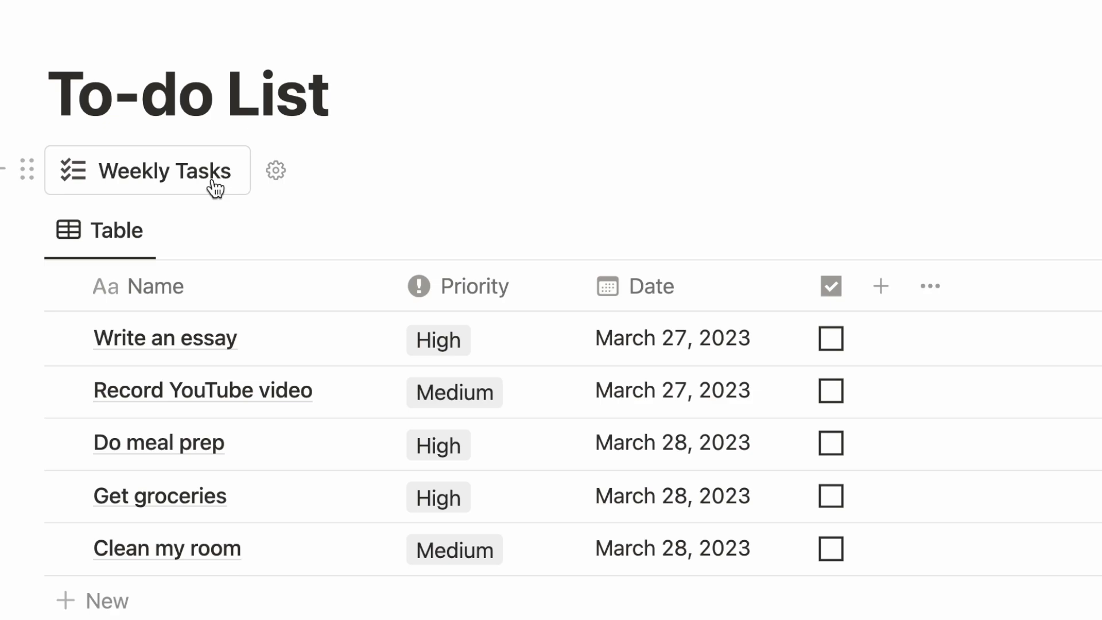
# Delete the three newly added task rows and the old Weekly Tasks button.
pyautogui.moveTo(516, 579); pyautogui.dragTo(125, 442)
pyautogui.press('Delete')
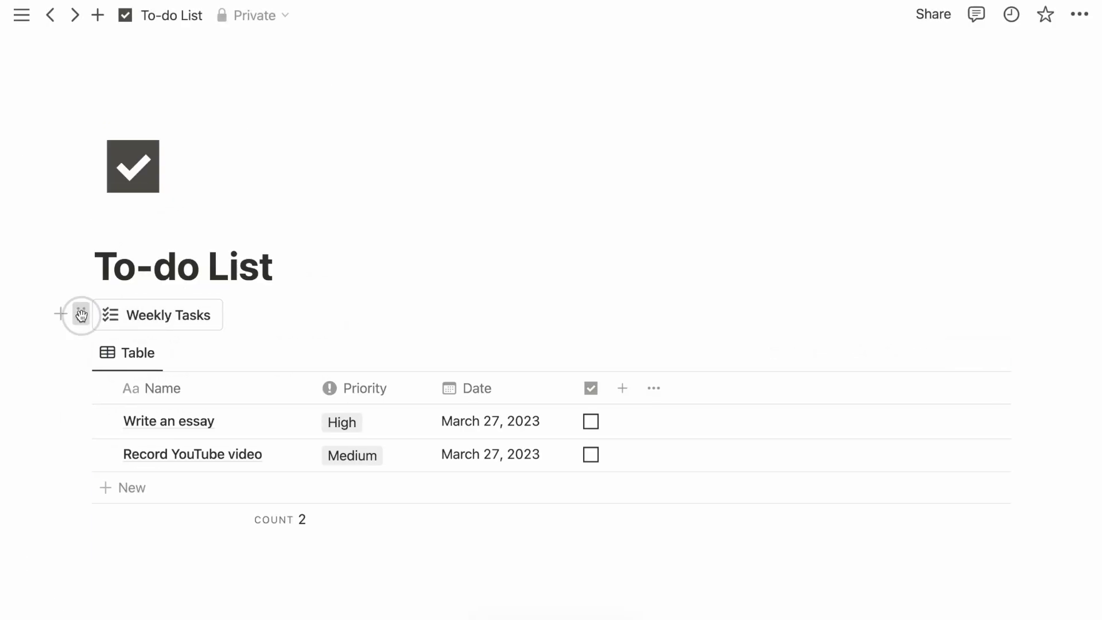
pyautogui.click(27, 170)
pyautogui.click(107, 69)
# Insert a new button block named 'Weekly Tasks' with a checklist icon.
pyautogui.press('Return')
pyautogui.write('/button')
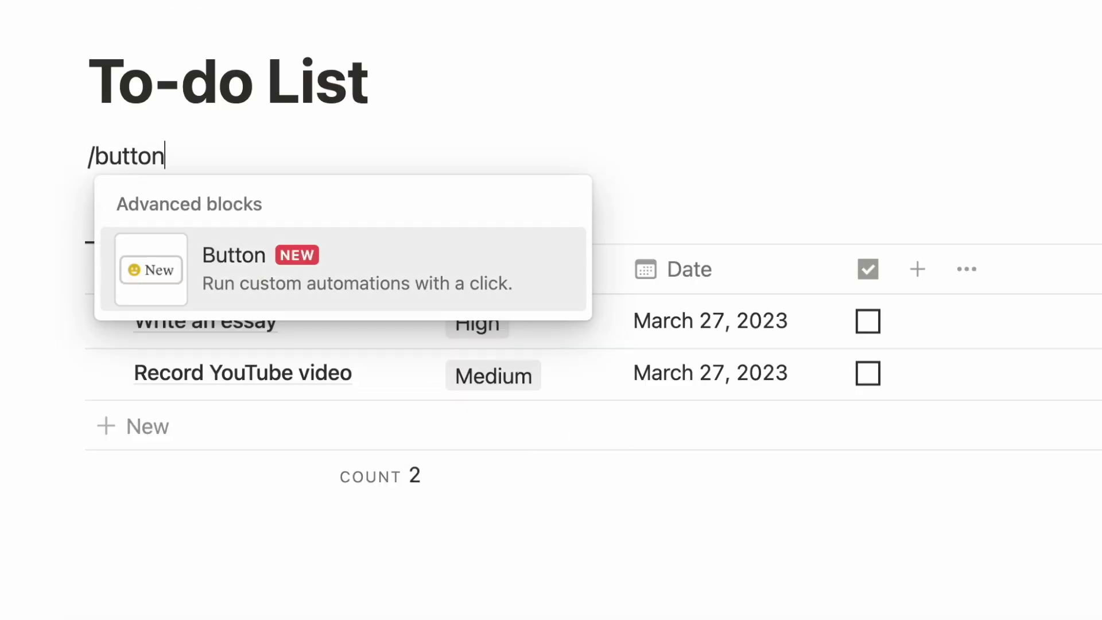
pyautogui.press('Return')
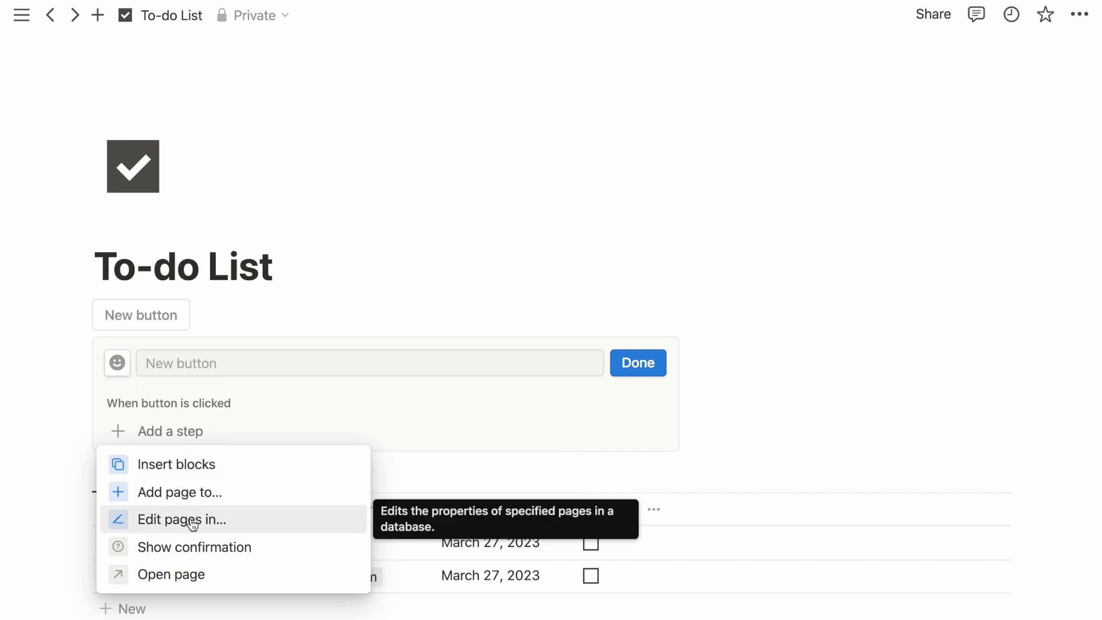
pyautogui.press('Escape')
pyautogui.write('Weekly Tasks')
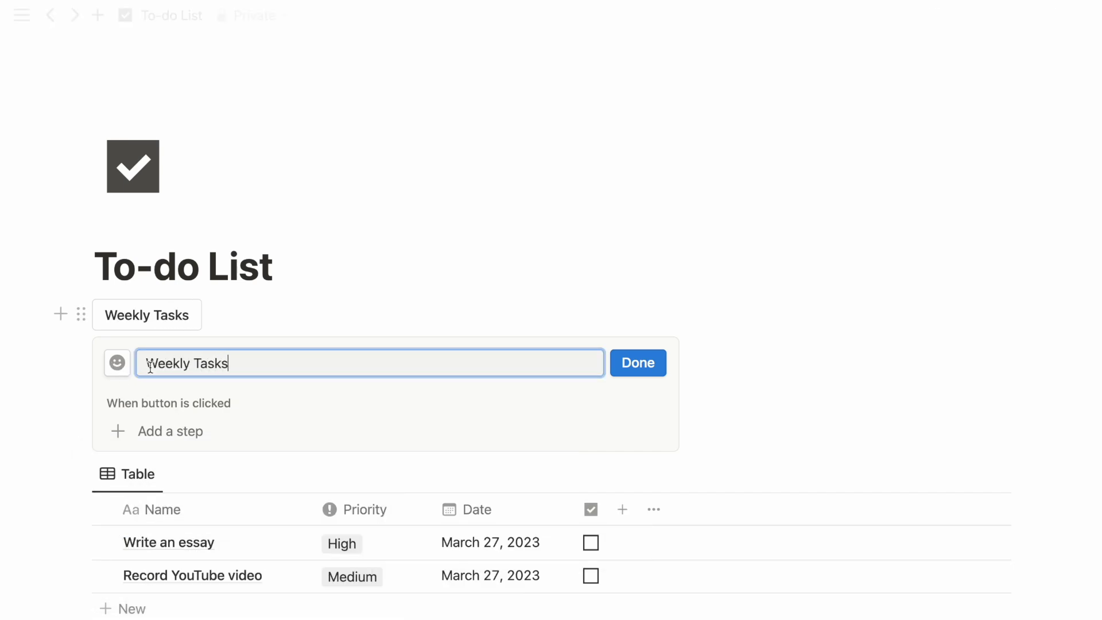
pyautogui.click(75, 442)
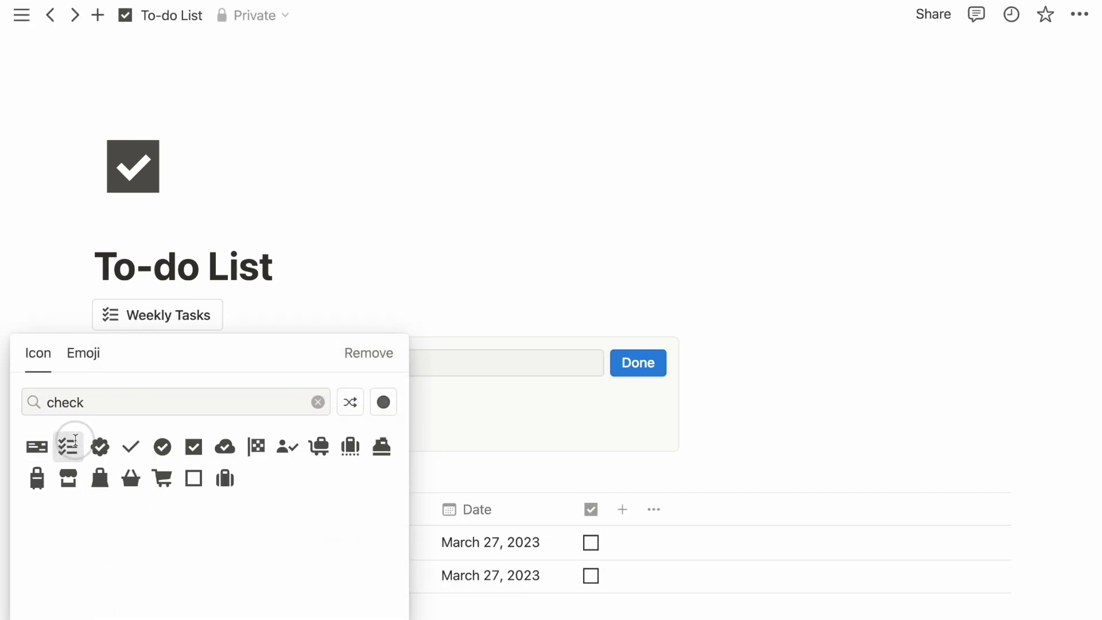
# Add a step creating 'Clean my room' in To-dos with Medium priority, dated Today.
pyautogui.click(144, 430)
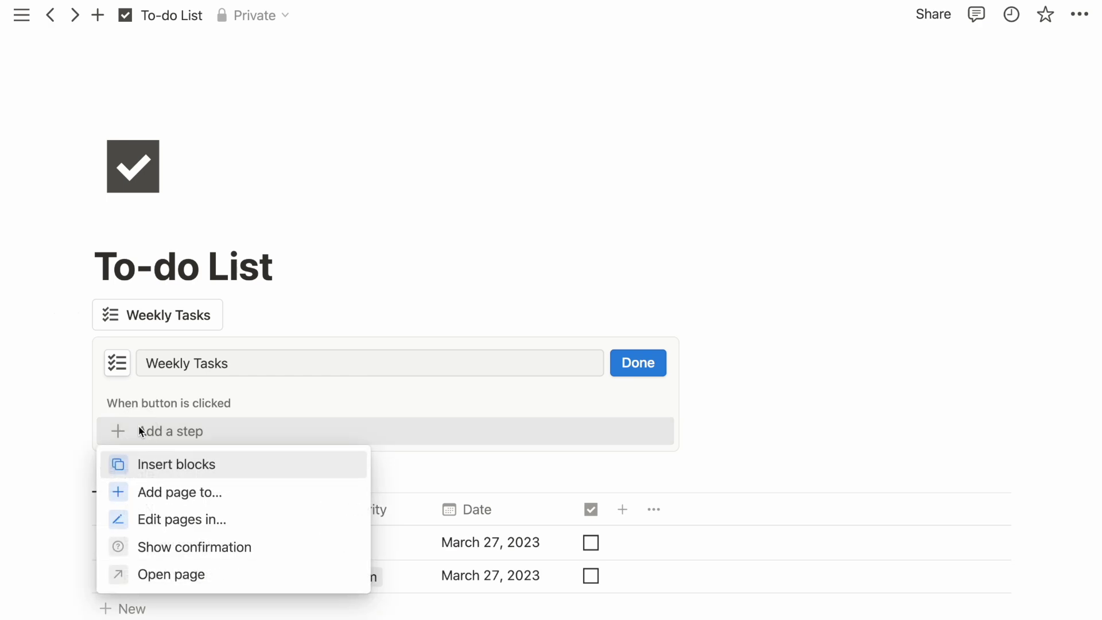
pyautogui.click(177, 492)
pyautogui.click(279, 439)
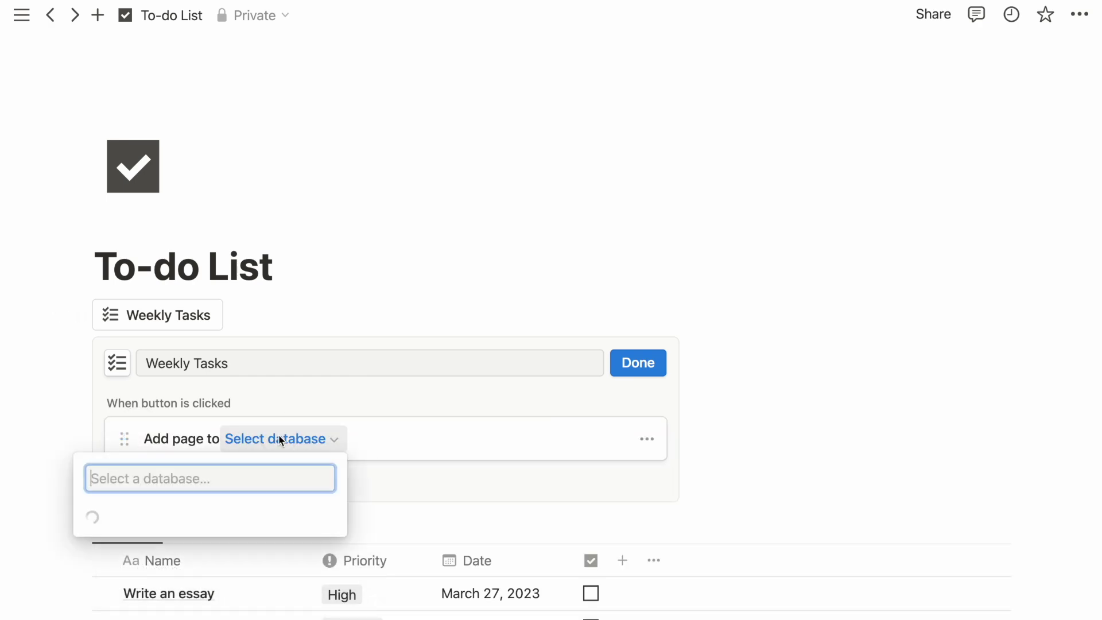
pyautogui.click(263, 247)
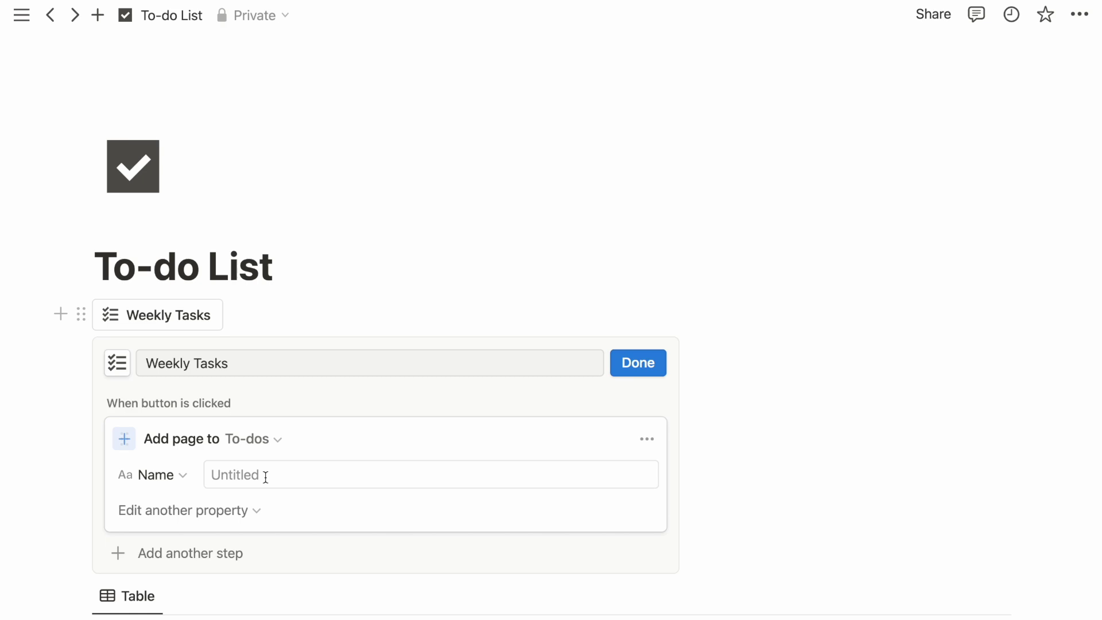
pyautogui.write('Clean my room')
pyautogui.click(231, 510)
pyautogui.click(246, 524)
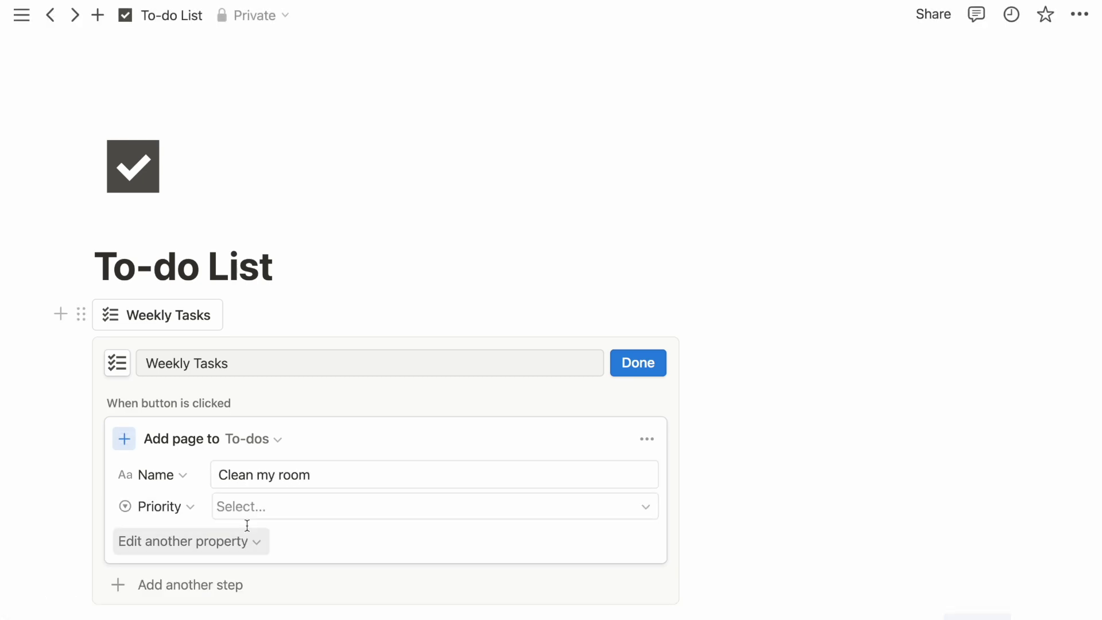
pyautogui.click(436, 459)
pyautogui.click(247, 539)
pyautogui.click(247, 570)
pyautogui.click(436, 537)
pyautogui.click(453, 462)
# Duplicate that step as 'Get groceries' with High priority.
pyautogui.click(646, 439)
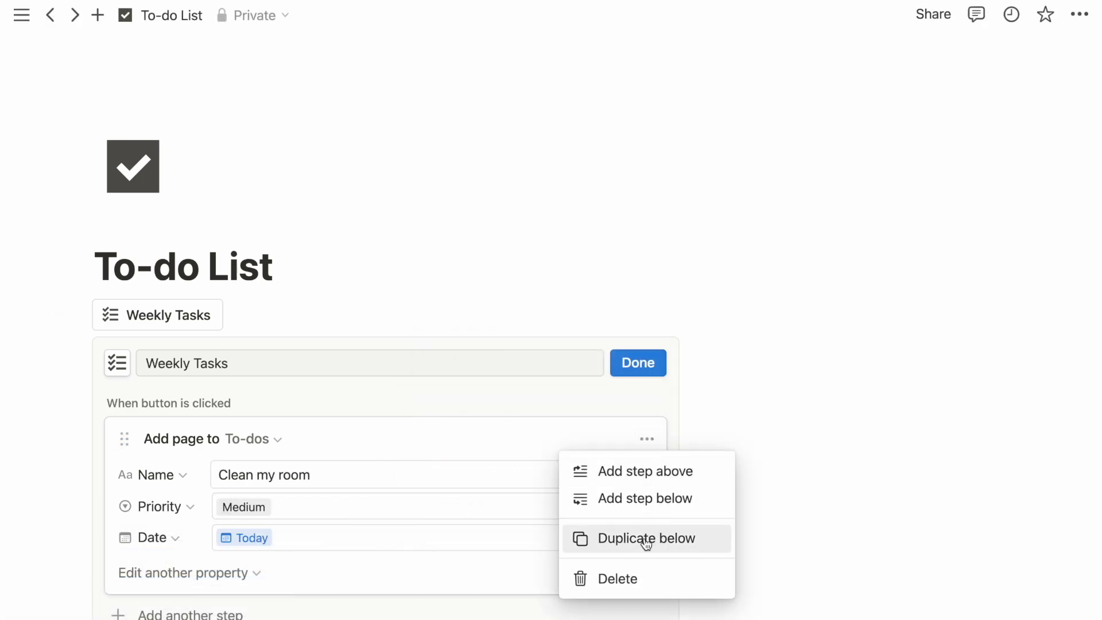
pyautogui.click(645, 541)
pyautogui.scroll(-5, 516, 430)
pyautogui.tripleClick(509, 402)
pyautogui.write('Get groceries')
pyautogui.click(436, 428)
pyautogui.click(459, 531)
# Duplicate it again as 'Do meal prep' and finish the Weekly Tasks button.
pyautogui.click(647, 360)
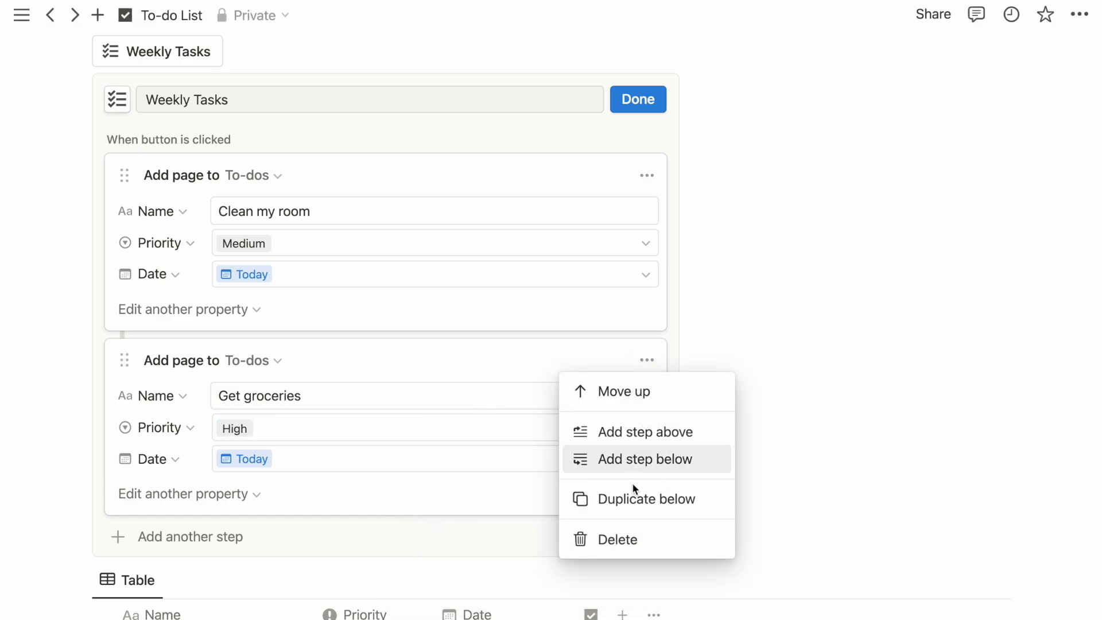
pyautogui.click(631, 496)
pyautogui.scroll(-3, 535, 524)
pyautogui.tripleClick(505, 480)
pyautogui.write('Do meal prep')
pyautogui.scroll(2, 638, 182)
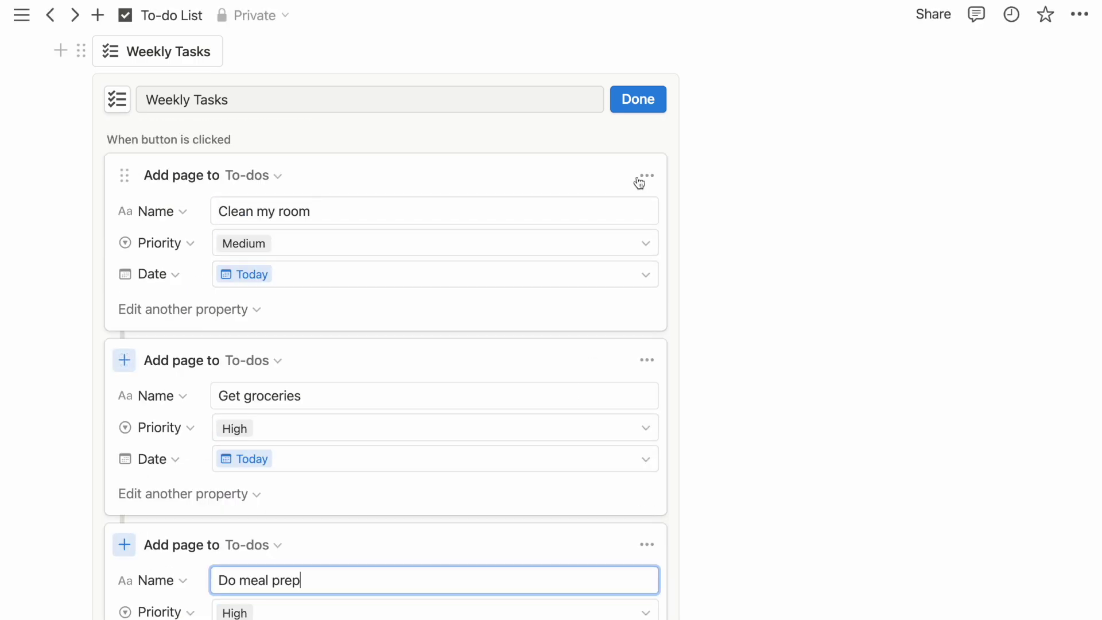
pyautogui.click(641, 112)
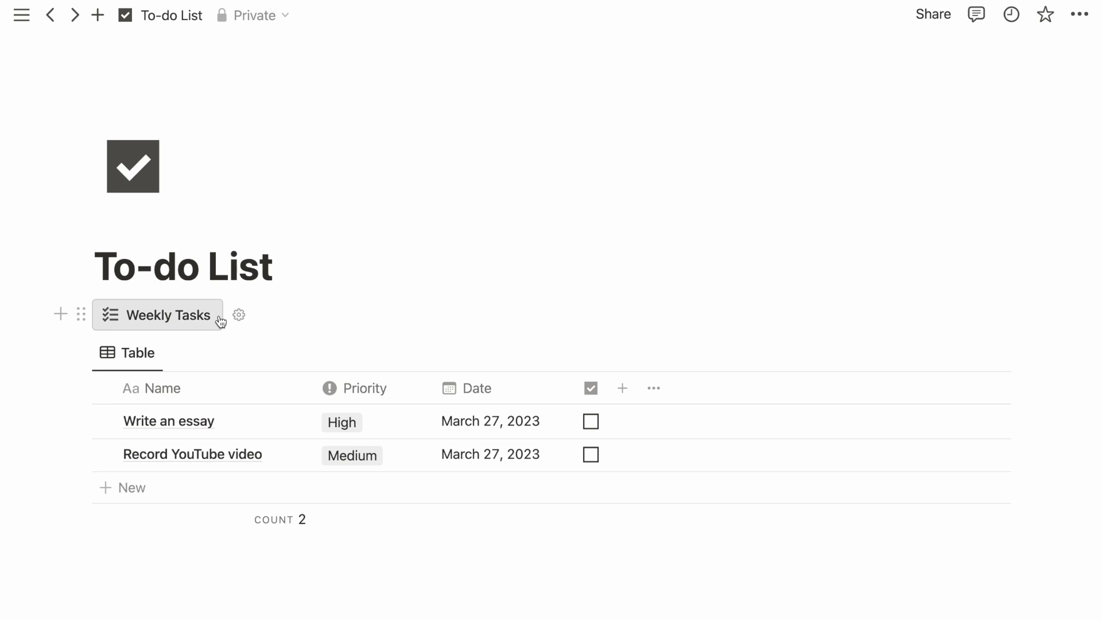
# Run Weekly Tasks, then add a new button block with a calendar icon below it.
pyautogui.click(205, 325)
pyautogui.scroll(-1, 172, 321)
pyautogui.click(59, 279)
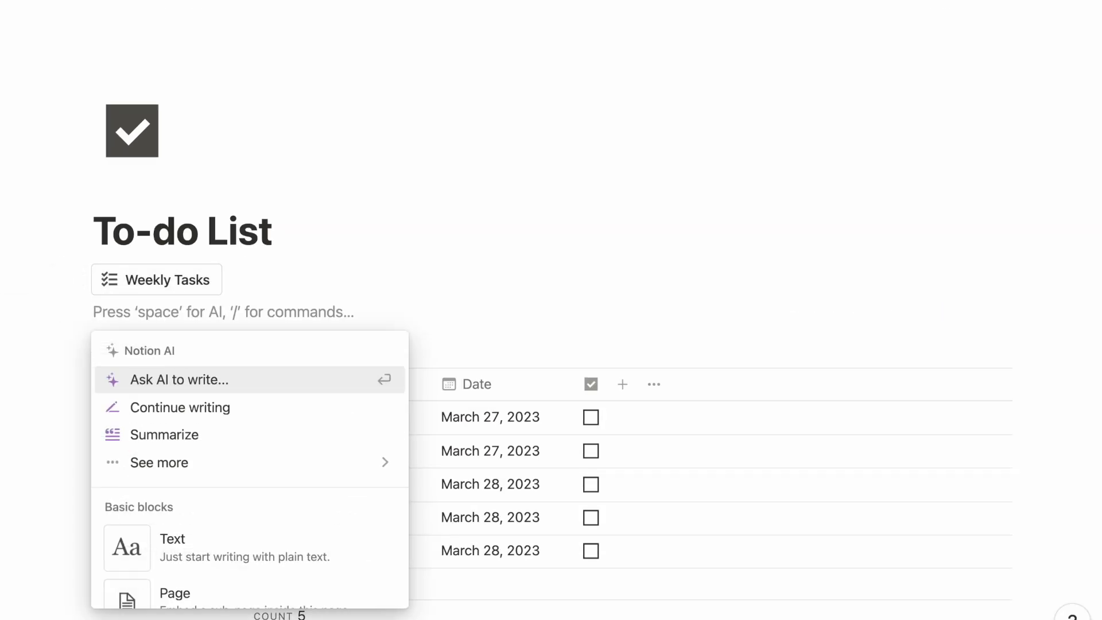
pyautogui.write('/butto')
pyautogui.press('Return')
pyautogui.click(160, 362)
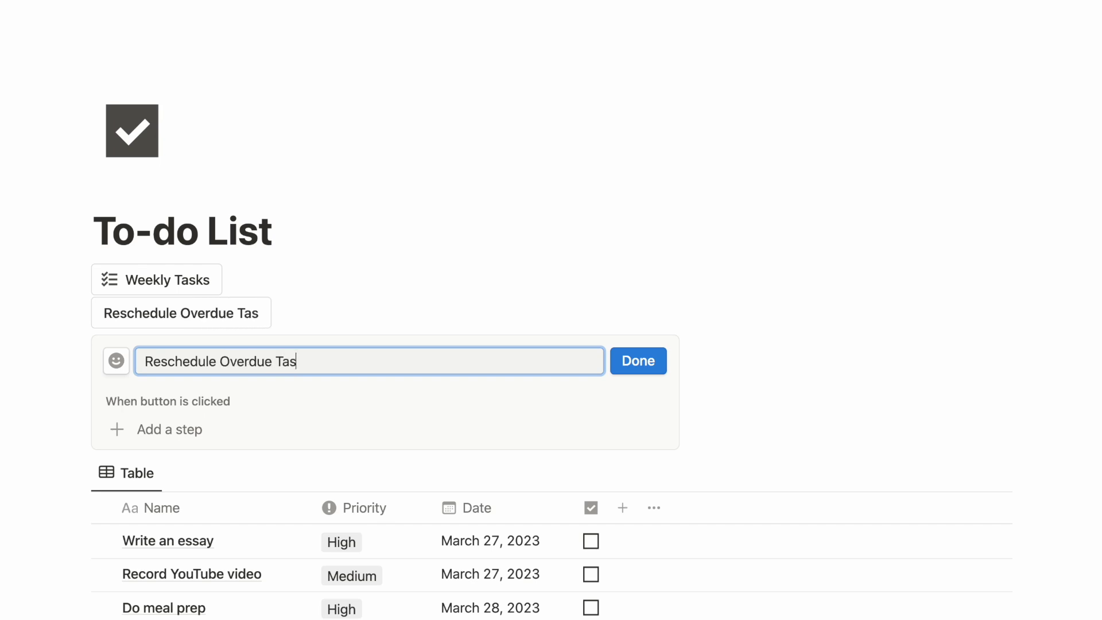
pyautogui.click(117, 361)
pyautogui.write('calen')
pyautogui.click(41, 403)
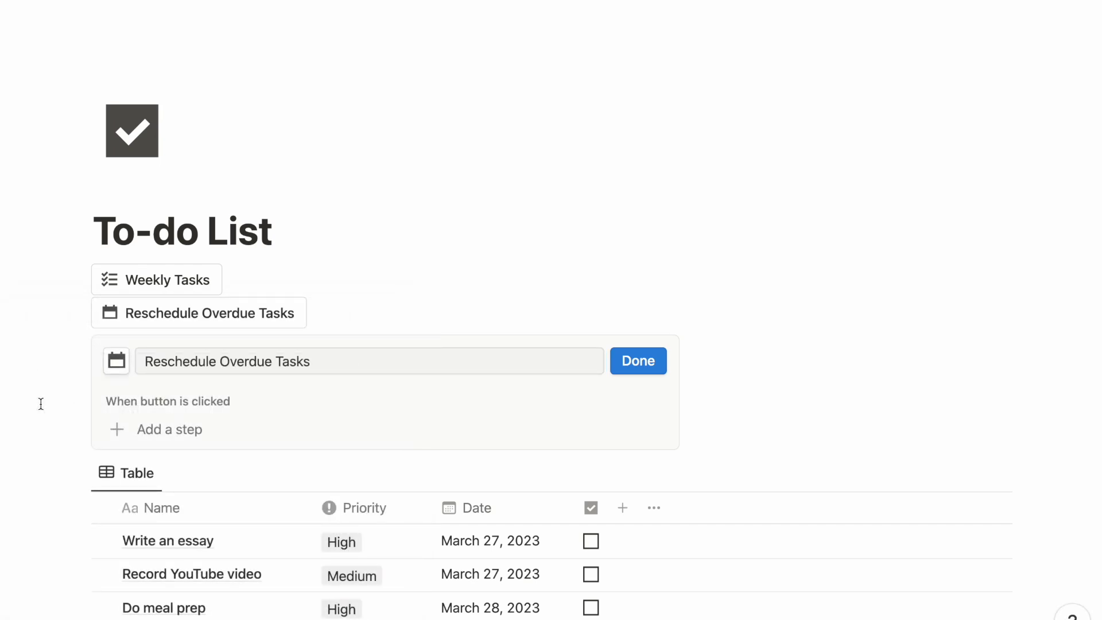
# Add an edit-pages step on To-dos filtered to tasks with Date before today.
pyautogui.click(152, 429)
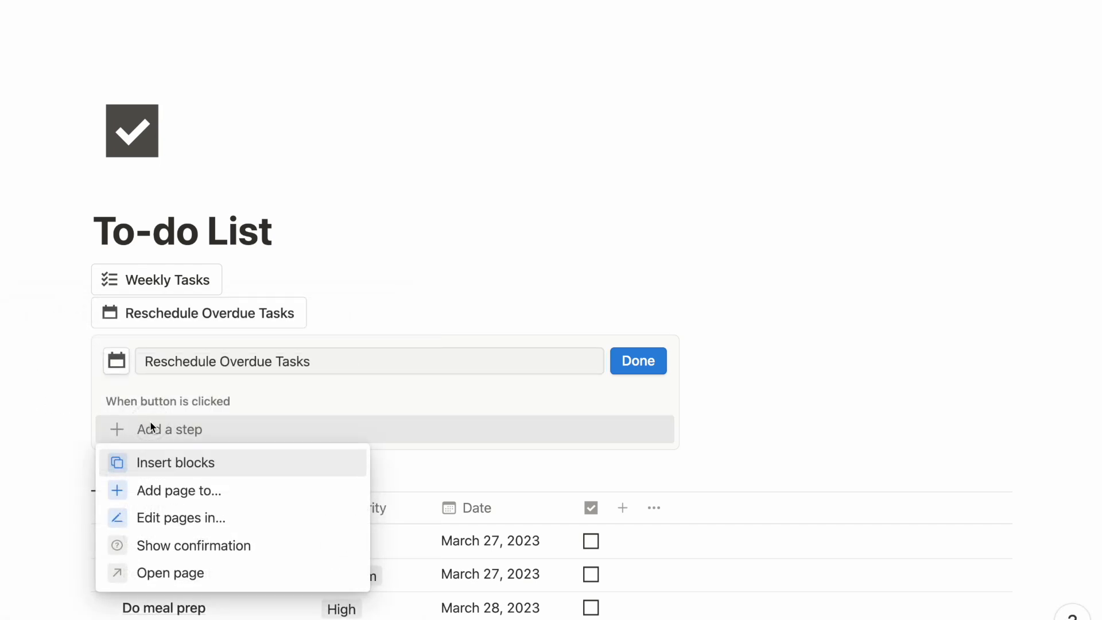
pyautogui.click(193, 520)
pyautogui.click(290, 437)
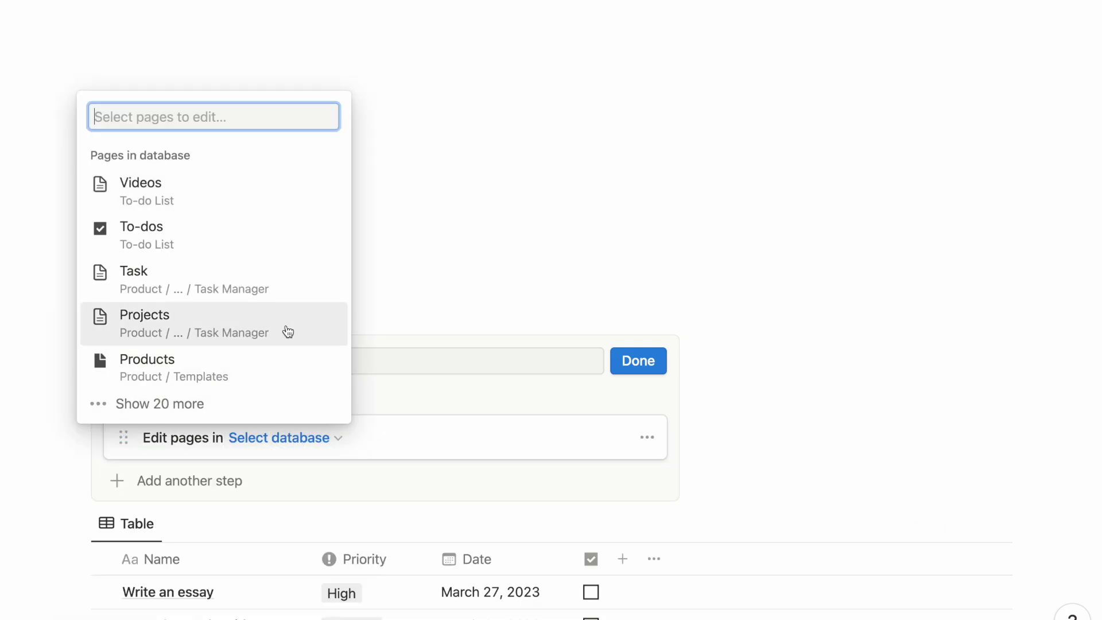
pyautogui.click(269, 235)
pyautogui.click(563, 472)
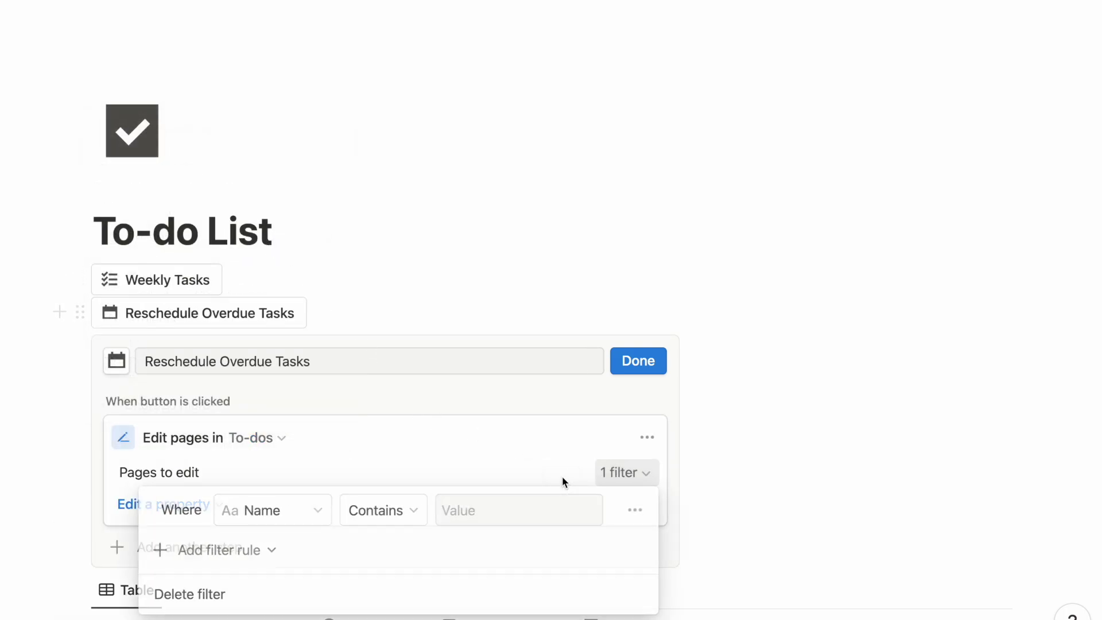
pyautogui.click(294, 516)
pyautogui.click(271, 393)
pyautogui.click(420, 511)
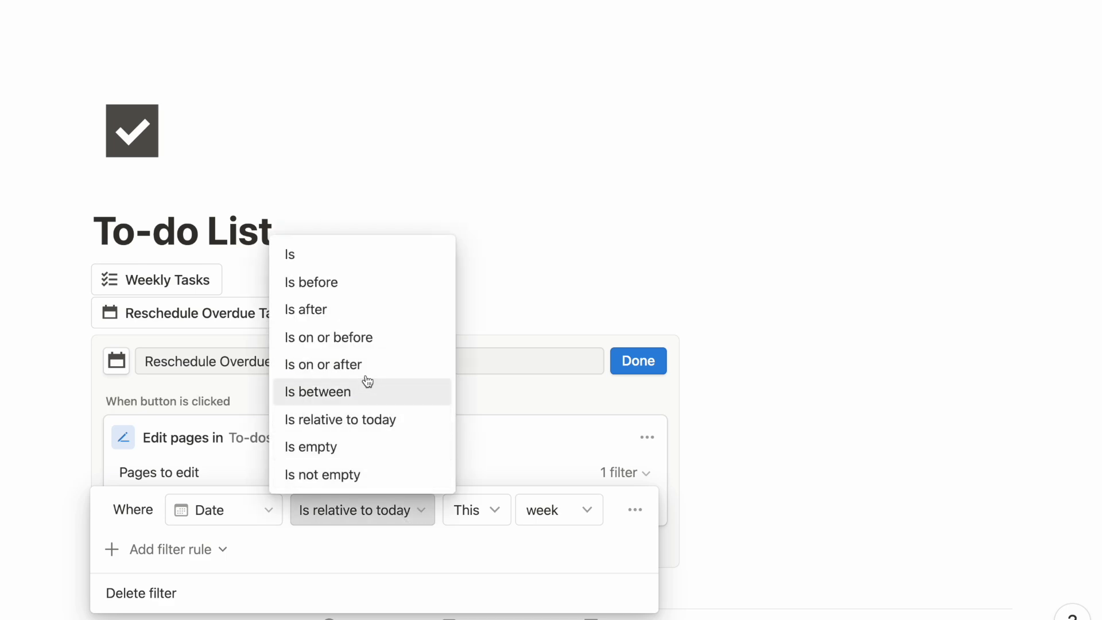
pyautogui.click(360, 284)
# Add a second filter rule: Done is unchecked.
pyautogui.click(396, 538)
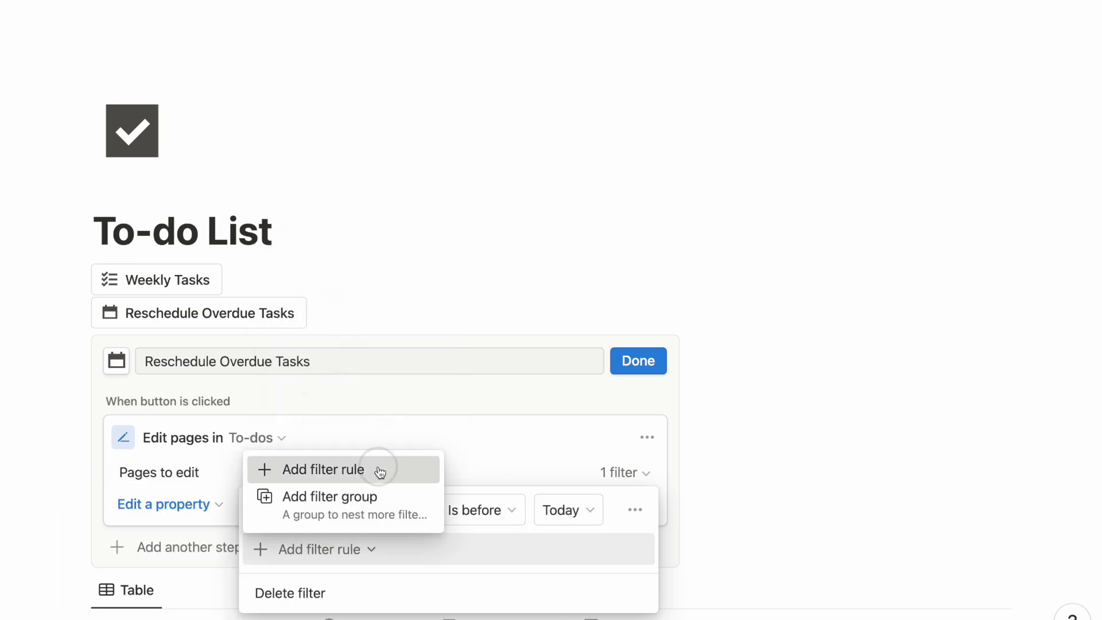
pyautogui.click(379, 472)
pyautogui.click(381, 356)
pyautogui.click(357, 519)
pyautogui.click(544, 356)
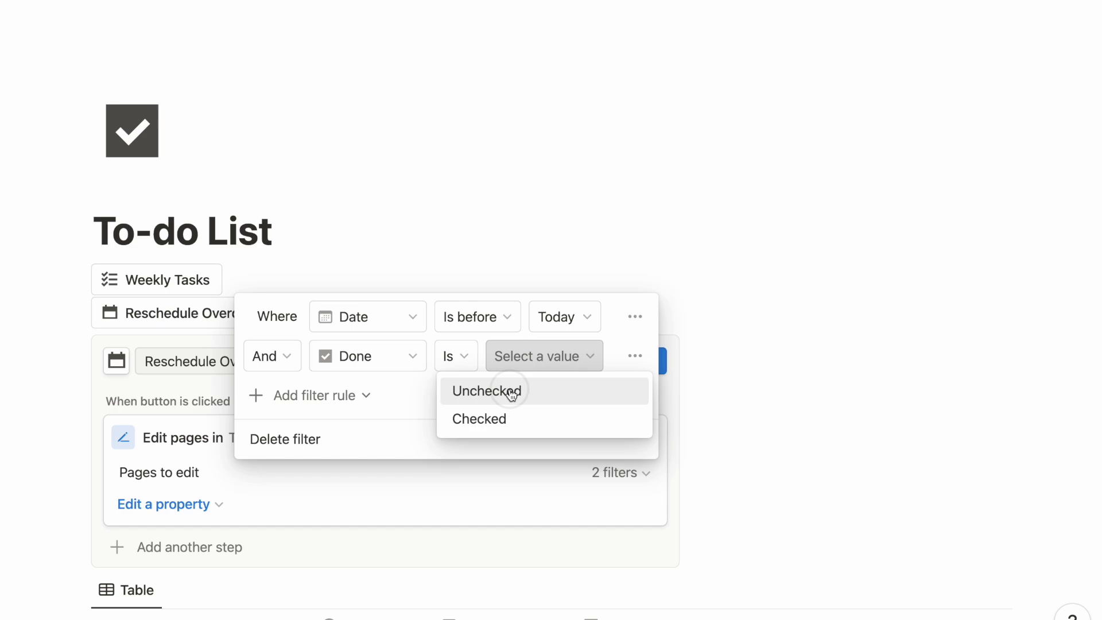
pyautogui.click(511, 391)
# Set the edited Date to Today and Priority to High, then finish the button.
pyautogui.click(190, 504)
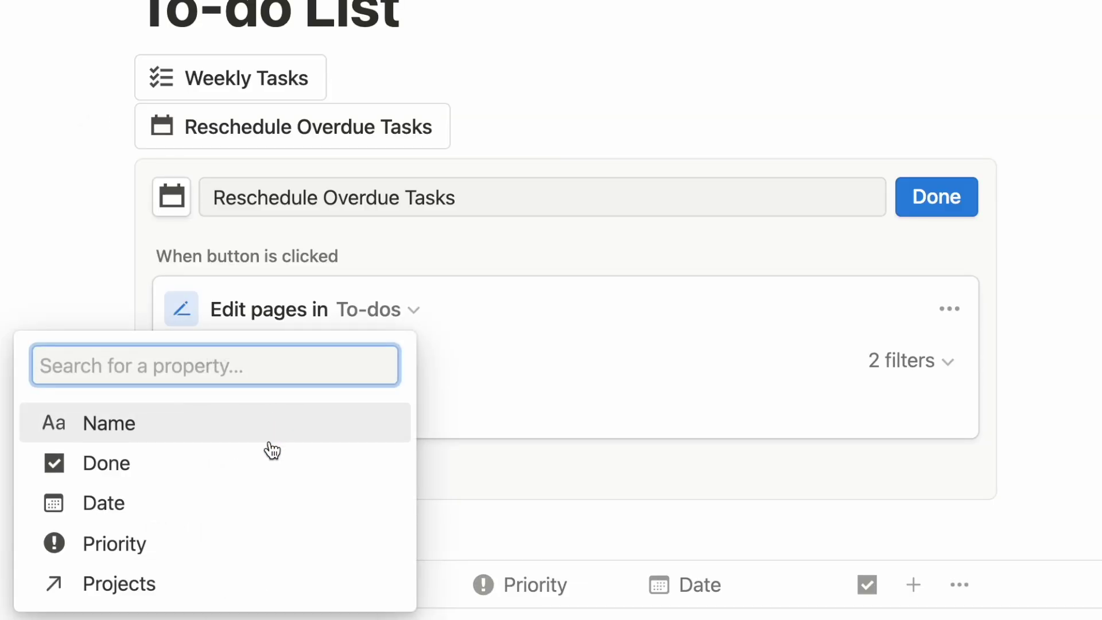
pyautogui.click(264, 503)
pyautogui.click(442, 406)
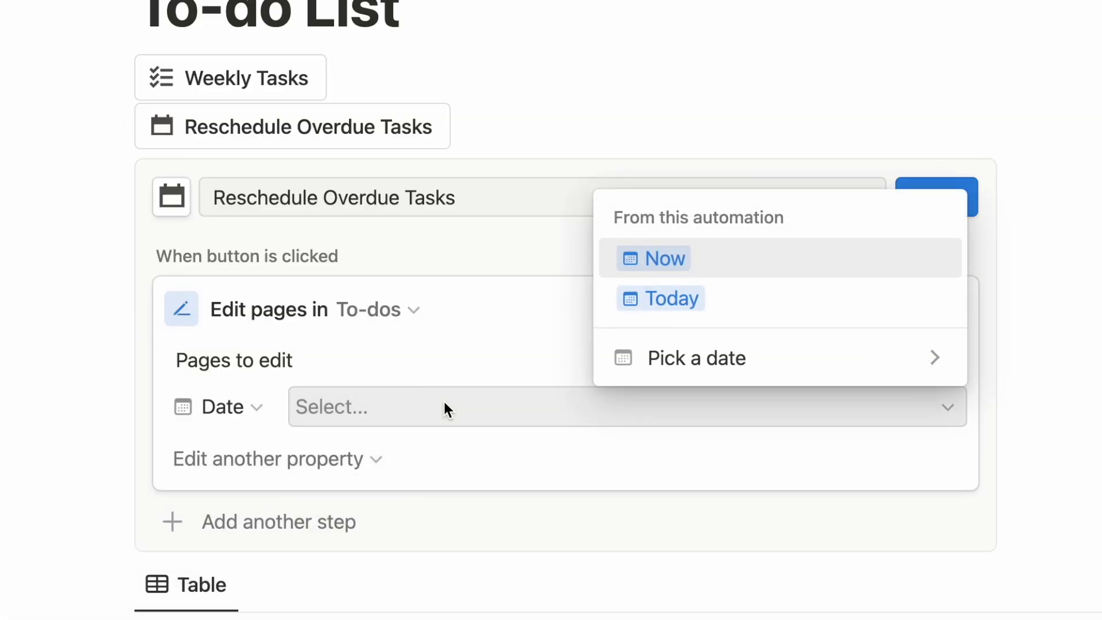
pyautogui.click(633, 309)
pyautogui.click(232, 462)
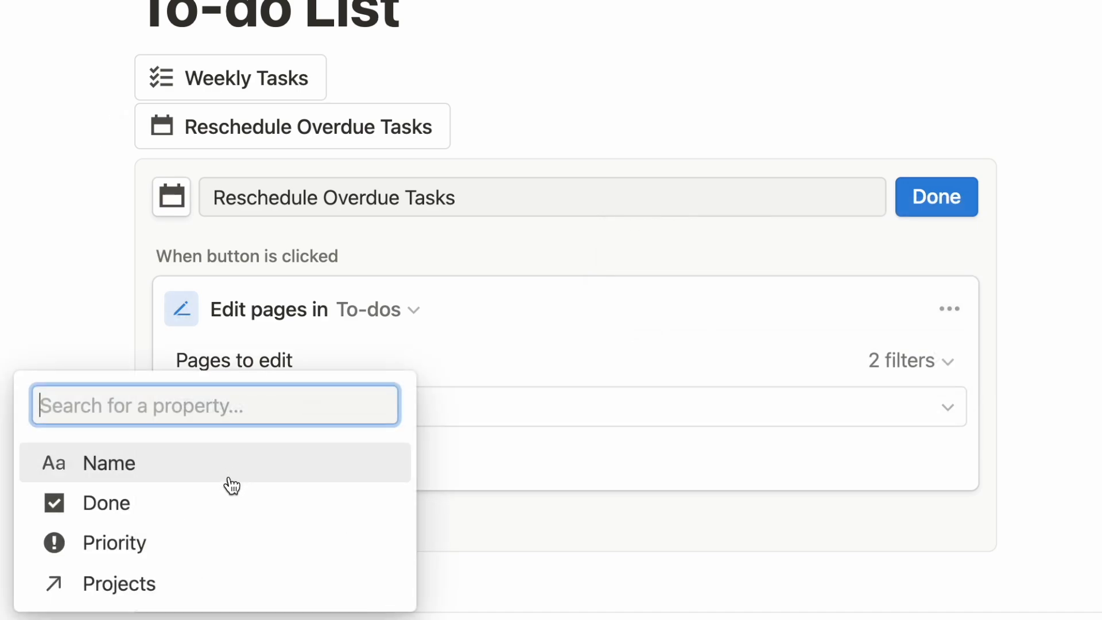
pyautogui.click(201, 545)
pyautogui.click(433, 448)
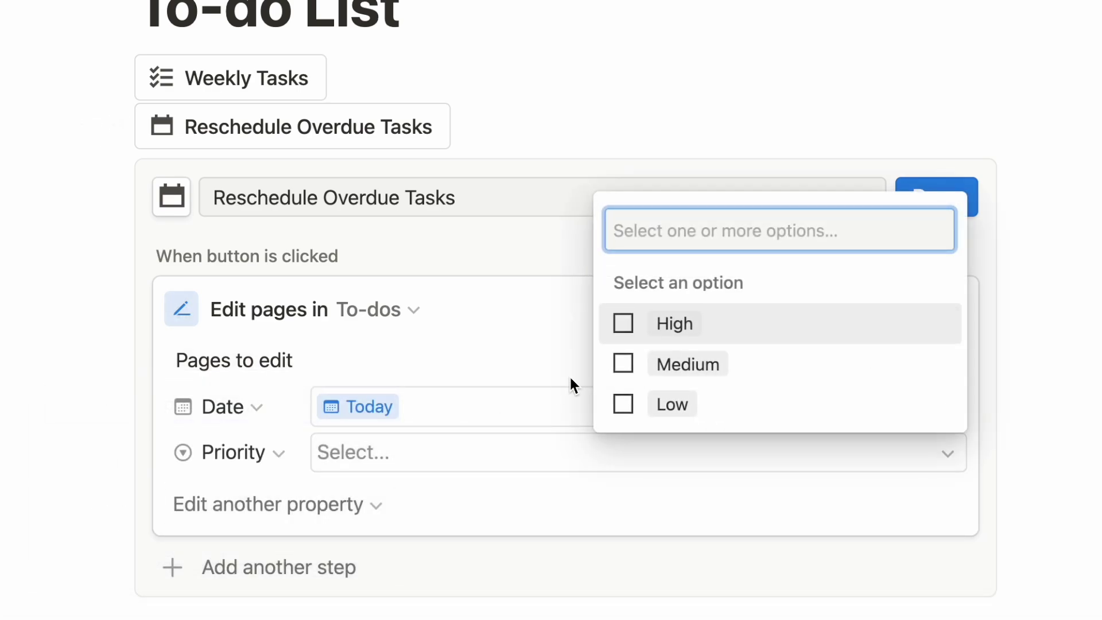
pyautogui.click(636, 325)
pyautogui.click(921, 198)
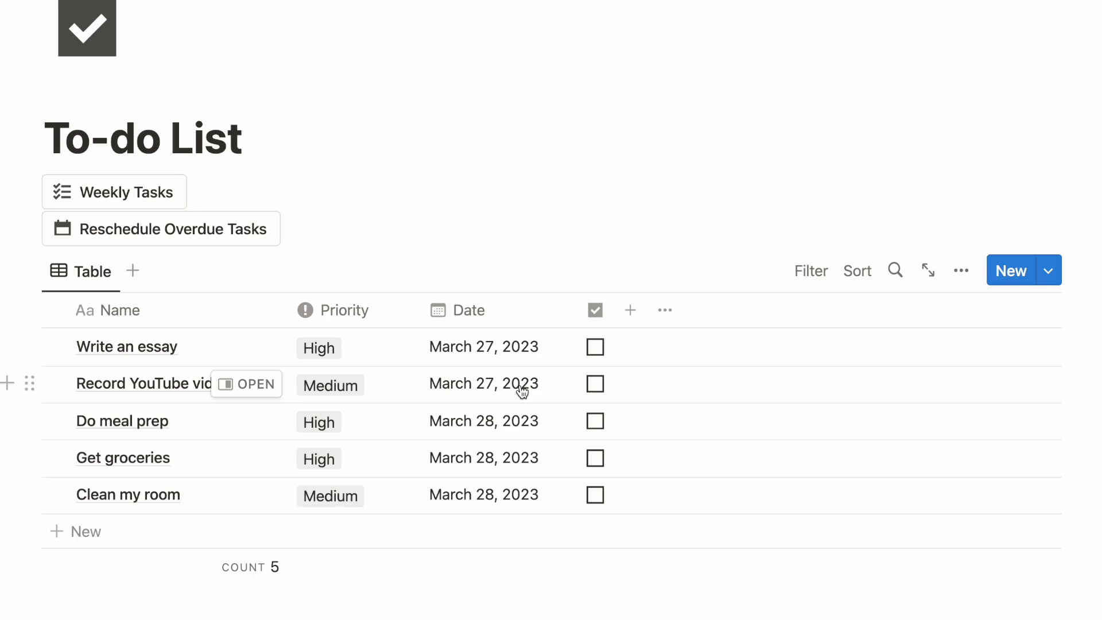
# Run Reschedule Overdue Tasks, then open Project 1 and add its four default tasks.
pyautogui.click(250, 241)
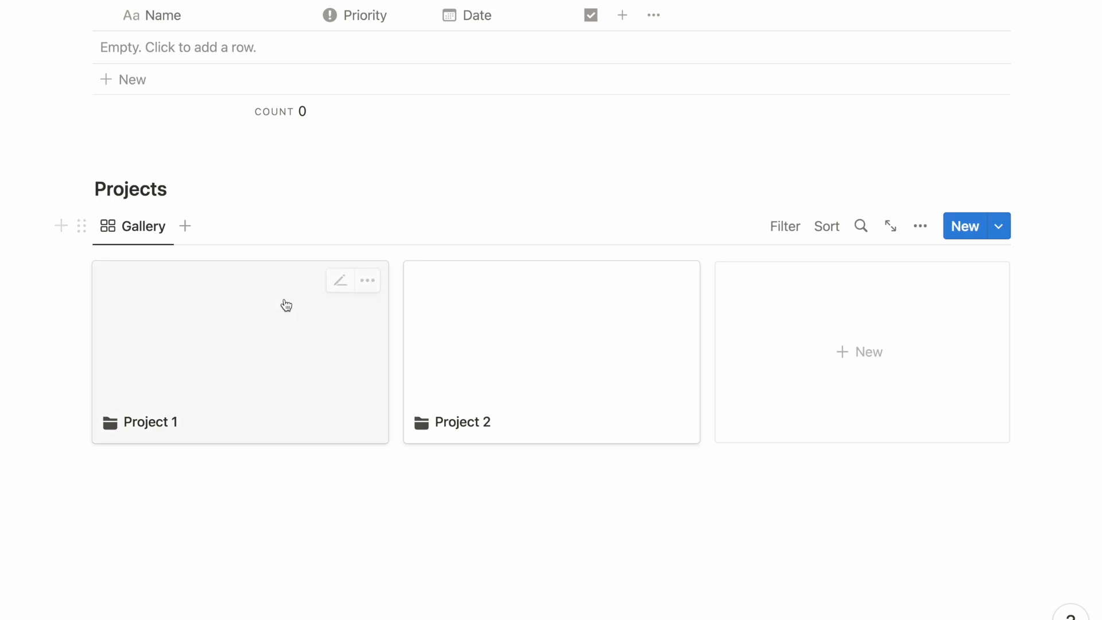
pyautogui.click(286, 305)
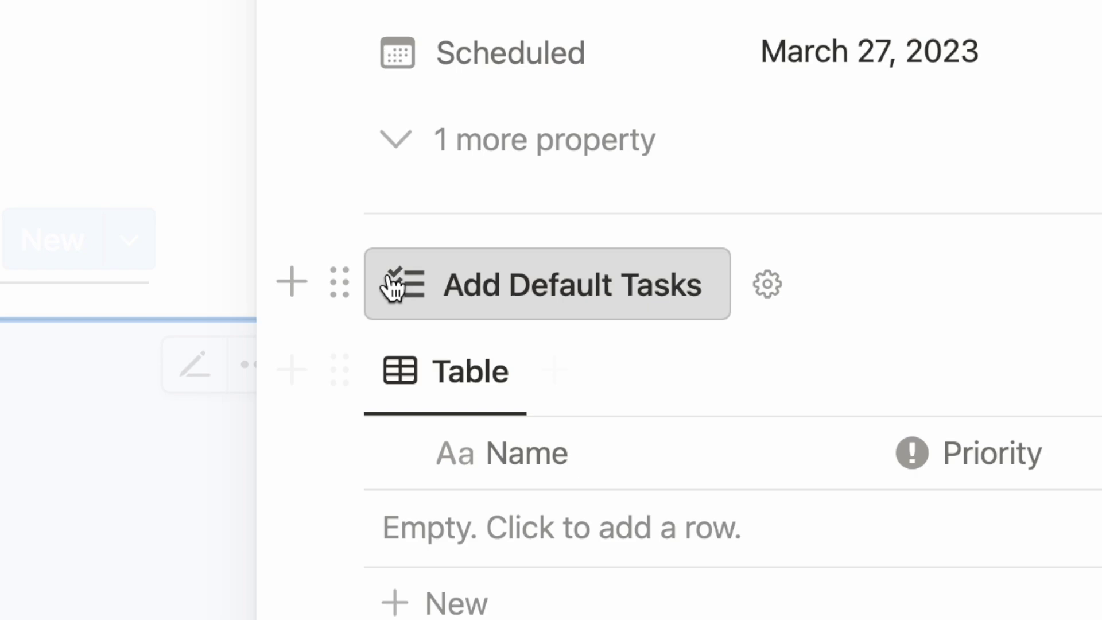
pyautogui.click(393, 285)
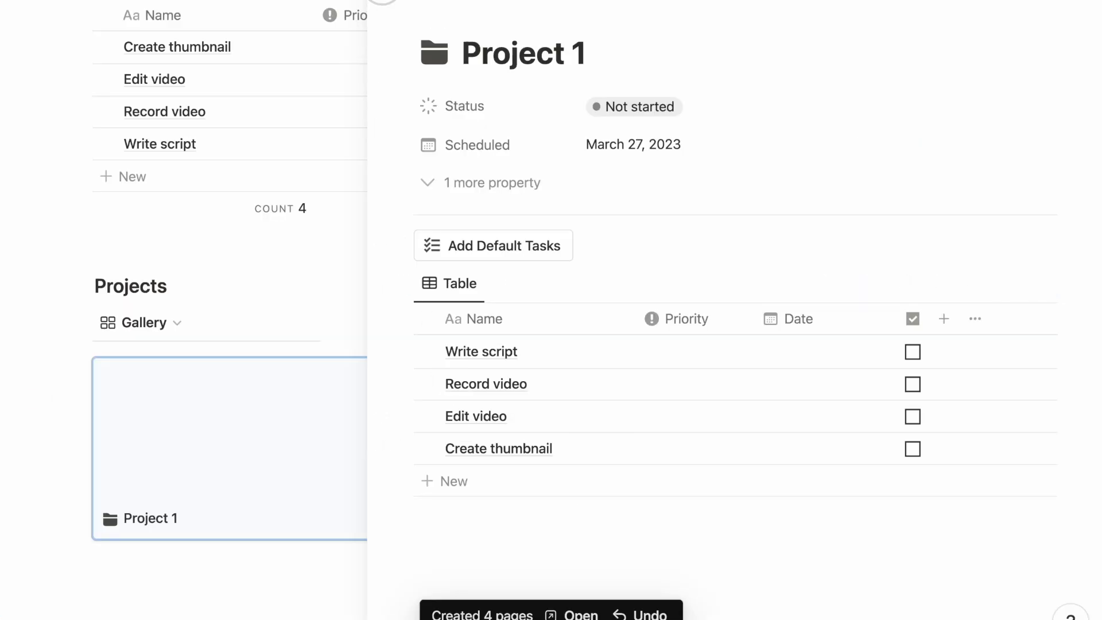
# Edit the Project template and insert a button block with a checklist icon.
pyautogui.press('Escape')
pyautogui.click(999, 321)
pyautogui.click(1069, 392)
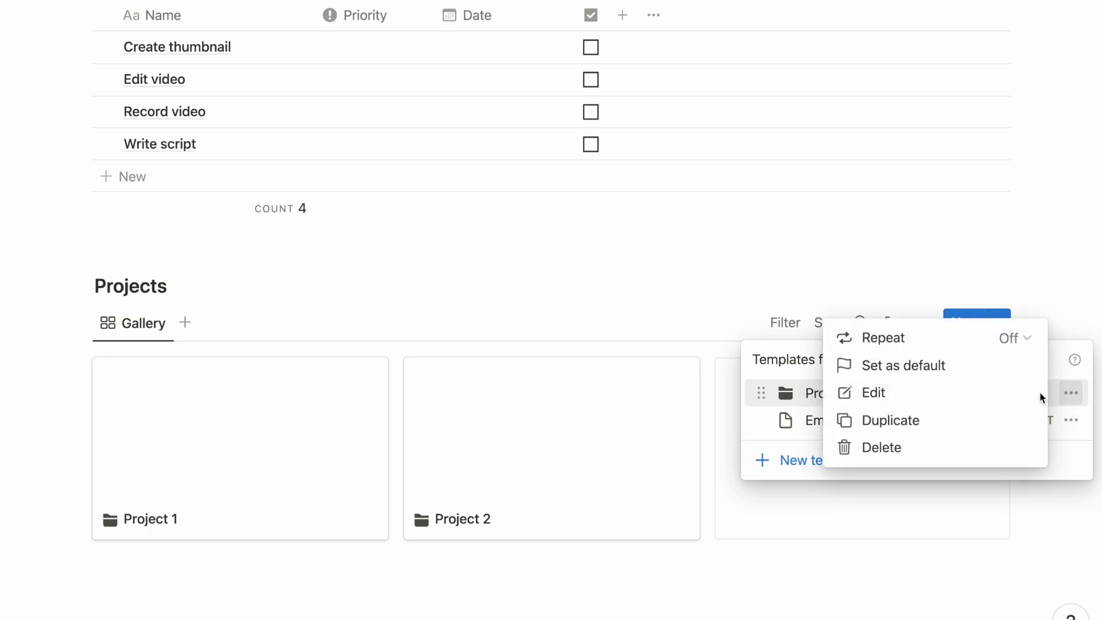
pyautogui.click(1011, 391)
pyautogui.scroll(-3, 861, 390)
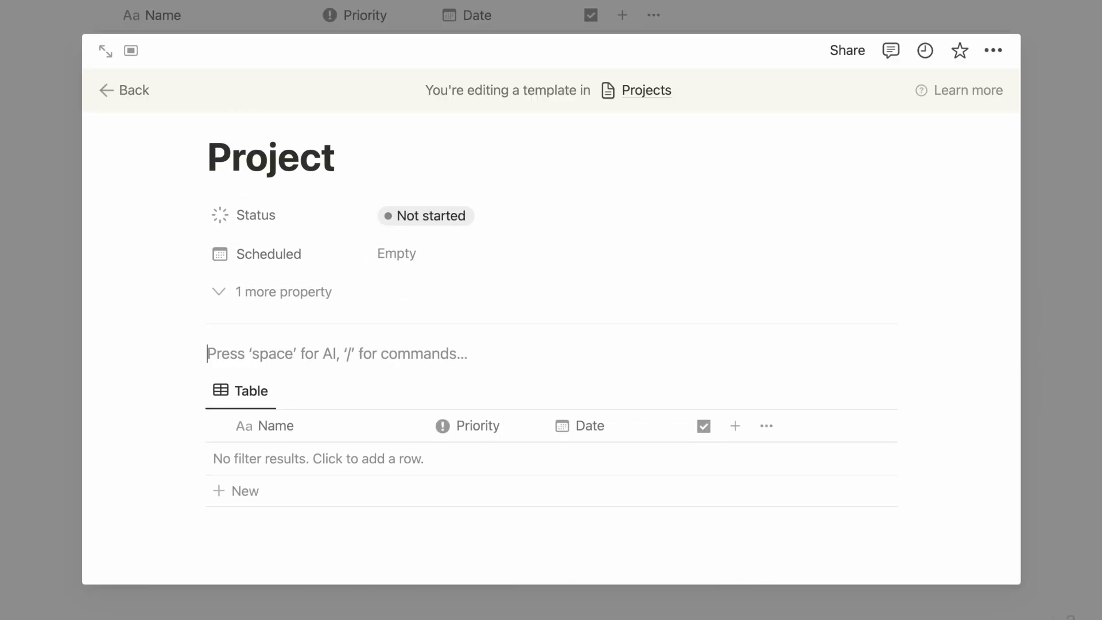
pyautogui.write('/button')
pyautogui.press('Return')
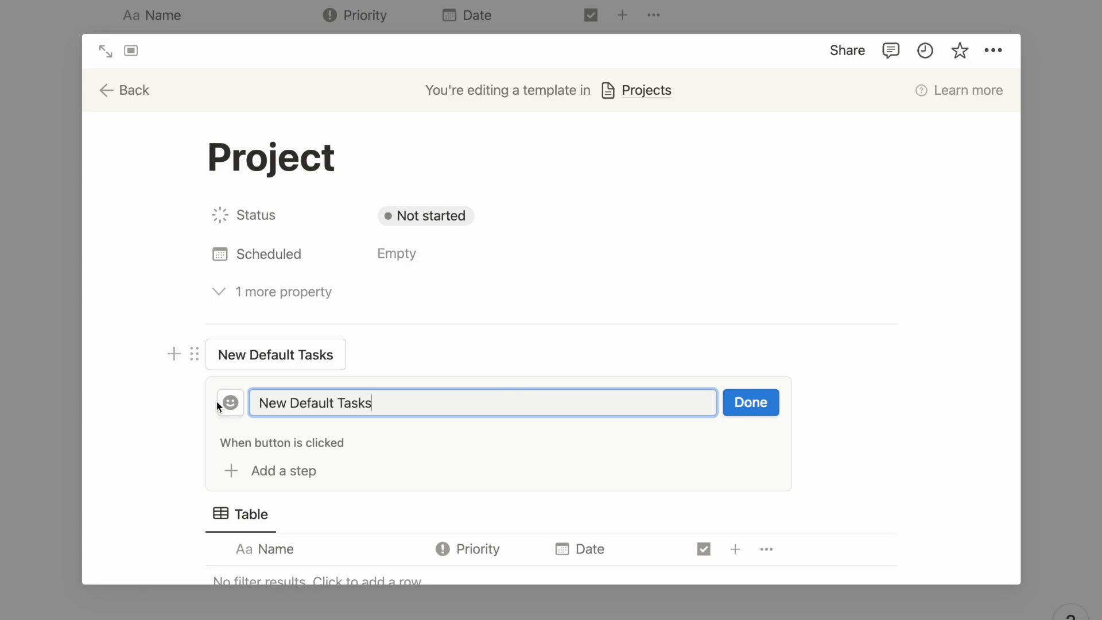
pyautogui.click(218, 401)
pyautogui.click(215, 277)
pyautogui.scroll(-3, 375, 416)
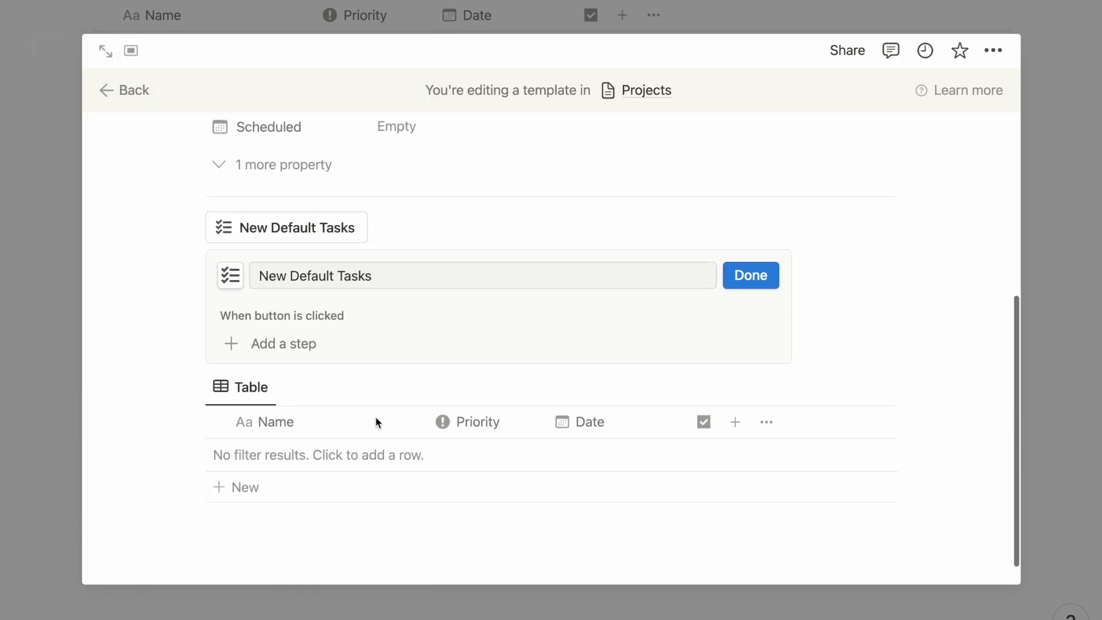
# Add a step creating 'Write script' in To-dos, Medium priority, linked to this project.
pyautogui.click(371, 347)
pyautogui.click(359, 403)
pyautogui.click(401, 351)
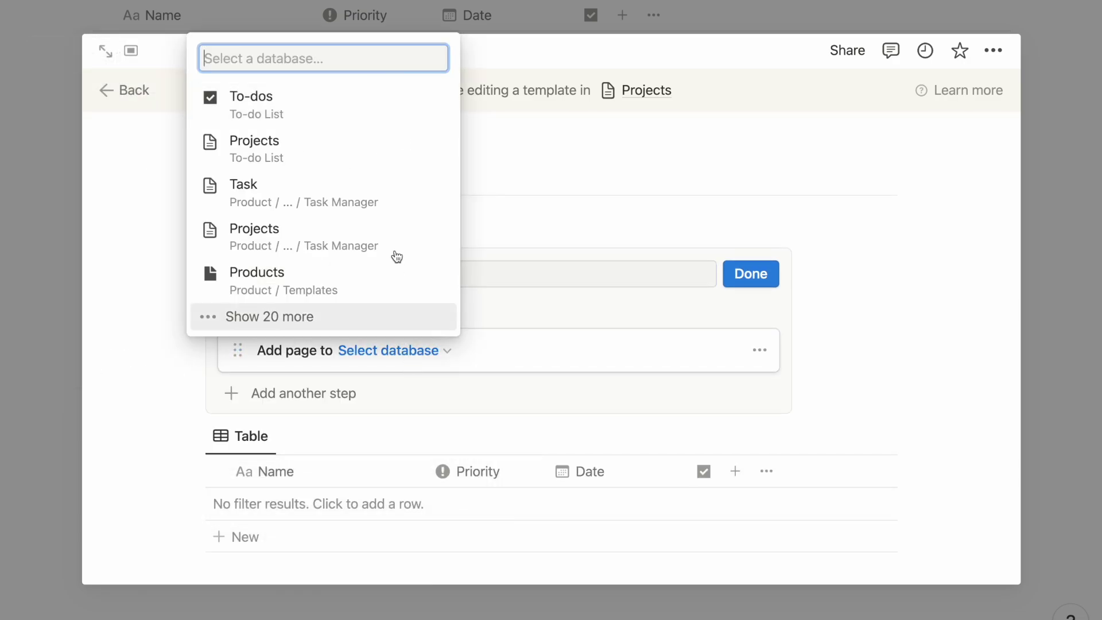
pyautogui.click(252, 105)
pyautogui.click(386, 386)
pyautogui.write('Write script')
pyautogui.click(296, 422)
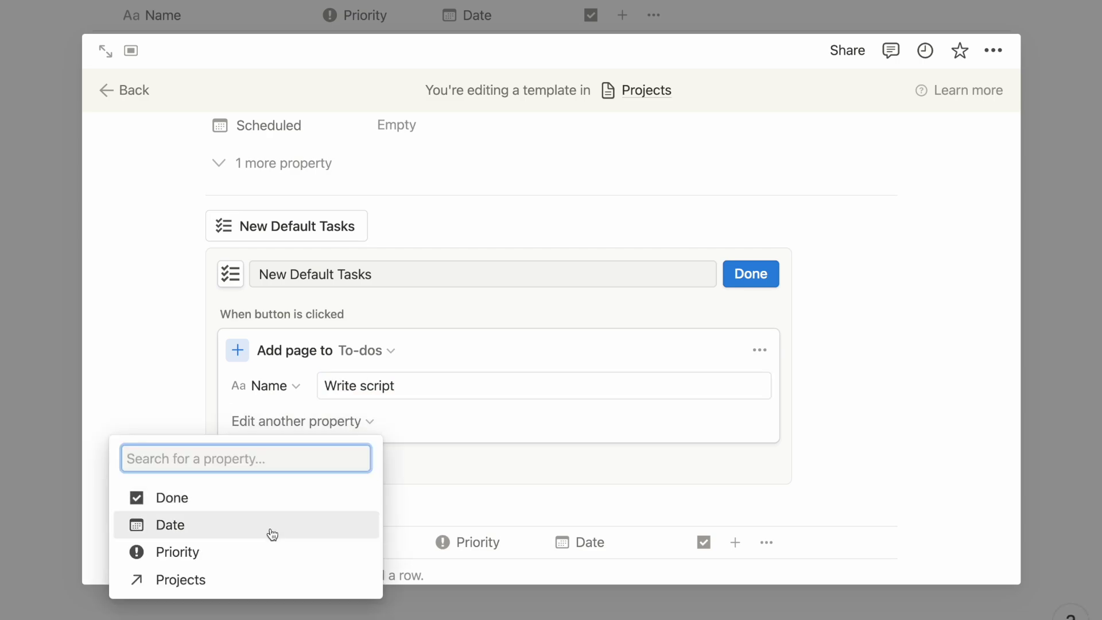
pyautogui.click(229, 552)
pyautogui.click(577, 546)
pyautogui.click(376, 450)
pyautogui.click(179, 583)
pyautogui.click(573, 299)
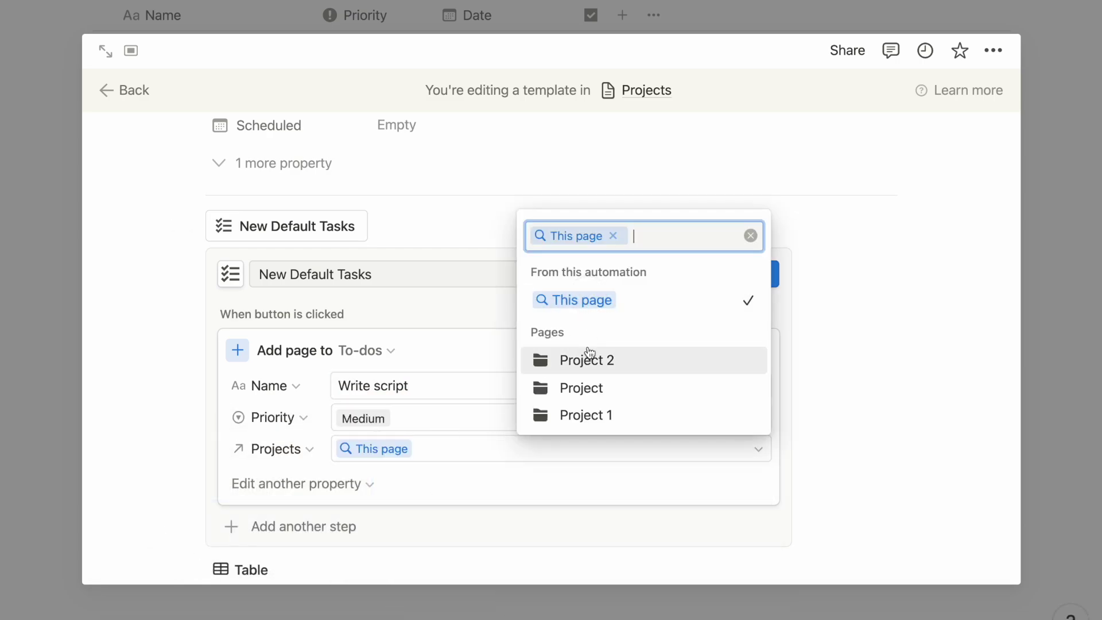
pyautogui.press('Escape')
# Duplicate the step for 'Record video' and 'Edit video'.
pyautogui.scroll(-2, 742, 273)
pyautogui.click(760, 251)
pyautogui.click(725, 384)
pyautogui.scroll(-4, 474, 344)
pyautogui.click(474, 283)
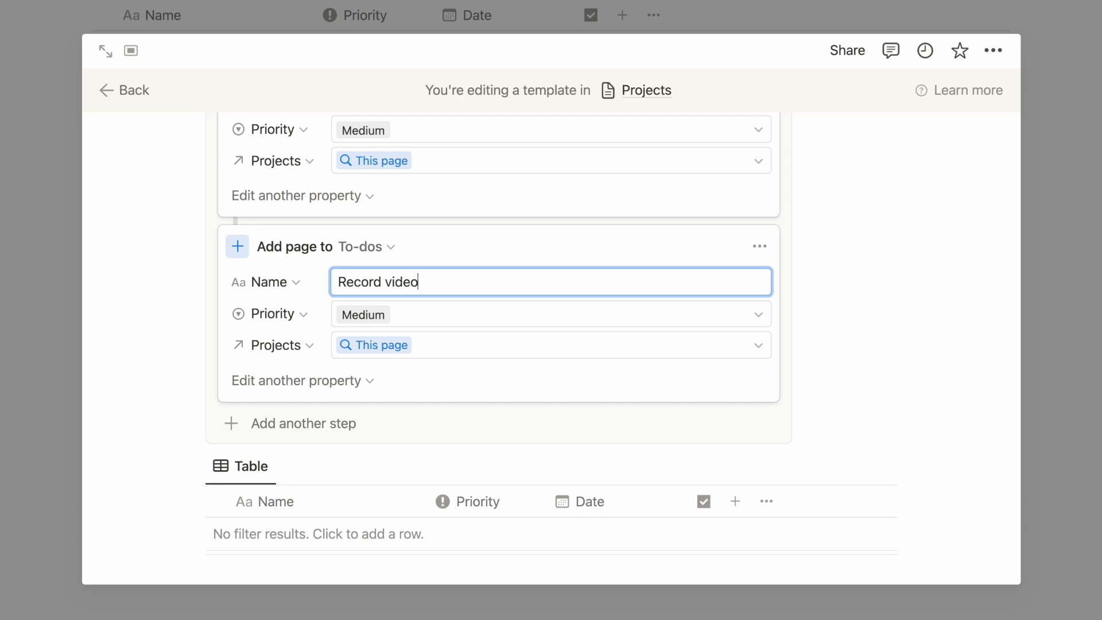
pyautogui.click(760, 246)
pyautogui.click(748, 383)
pyautogui.tripleClick(723, 363)
pyautogui.write('Edit video')
# Add a third copy named 'Create thumbnail' and finish the New Default Tasks button.
pyautogui.click(759, 330)
pyautogui.click(705, 466)
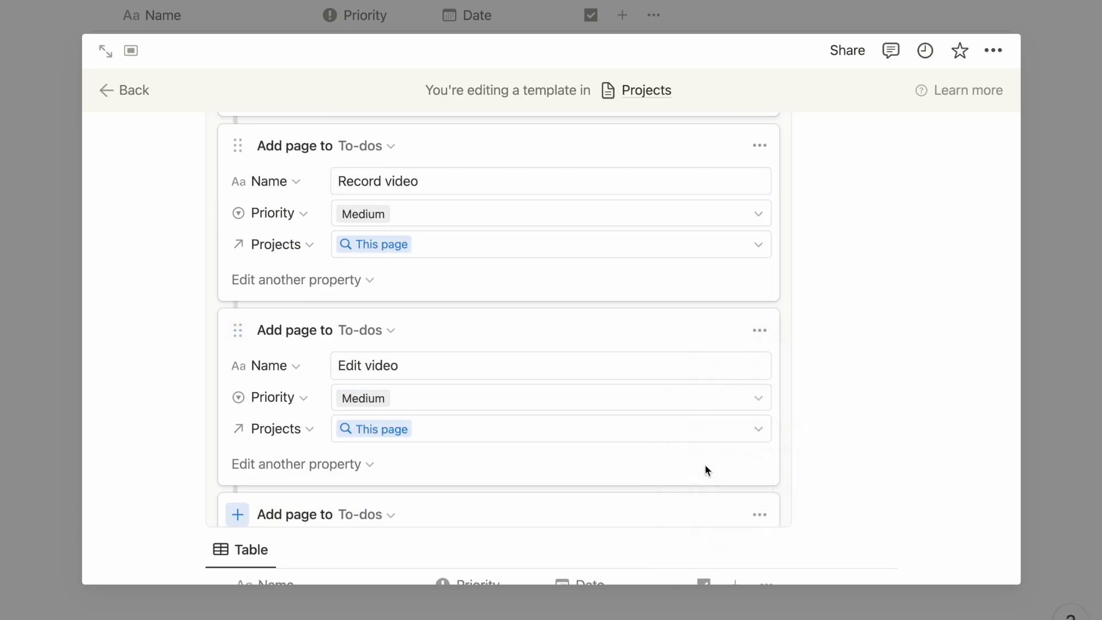
pyautogui.scroll(-3, 705, 466)
pyautogui.click(522, 366)
pyautogui.tripleClick(521, 366)
pyautogui.write('Create thumbnail')
pyautogui.scroll(10, 521, 361)
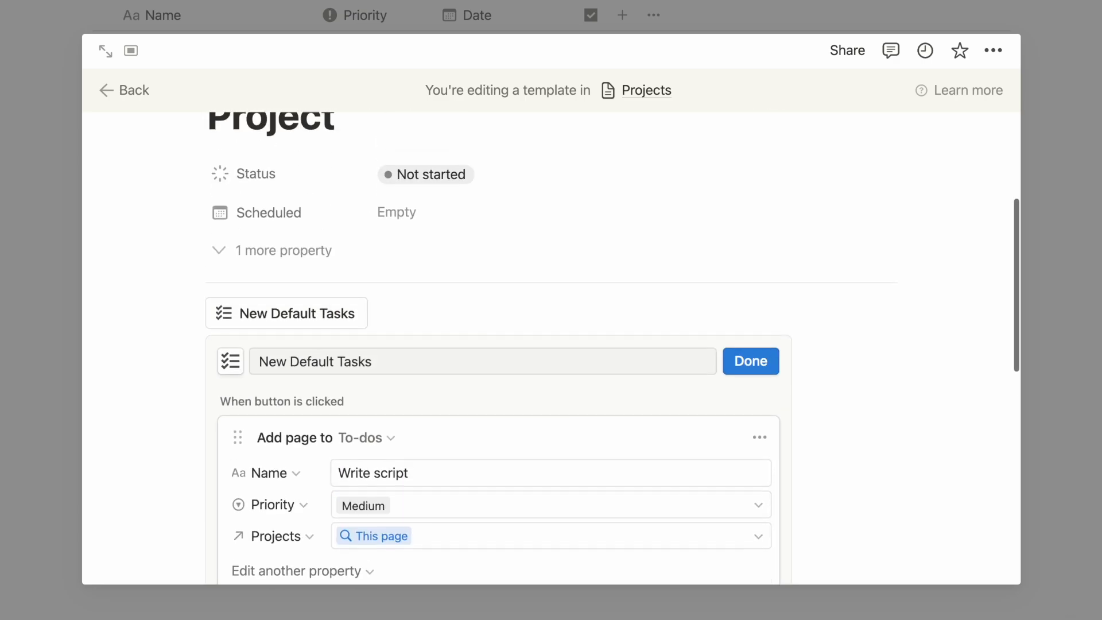
pyautogui.click(747, 365)
# Create Project 3 from the Project template and add its default tasks.
pyautogui.click(51, 336)
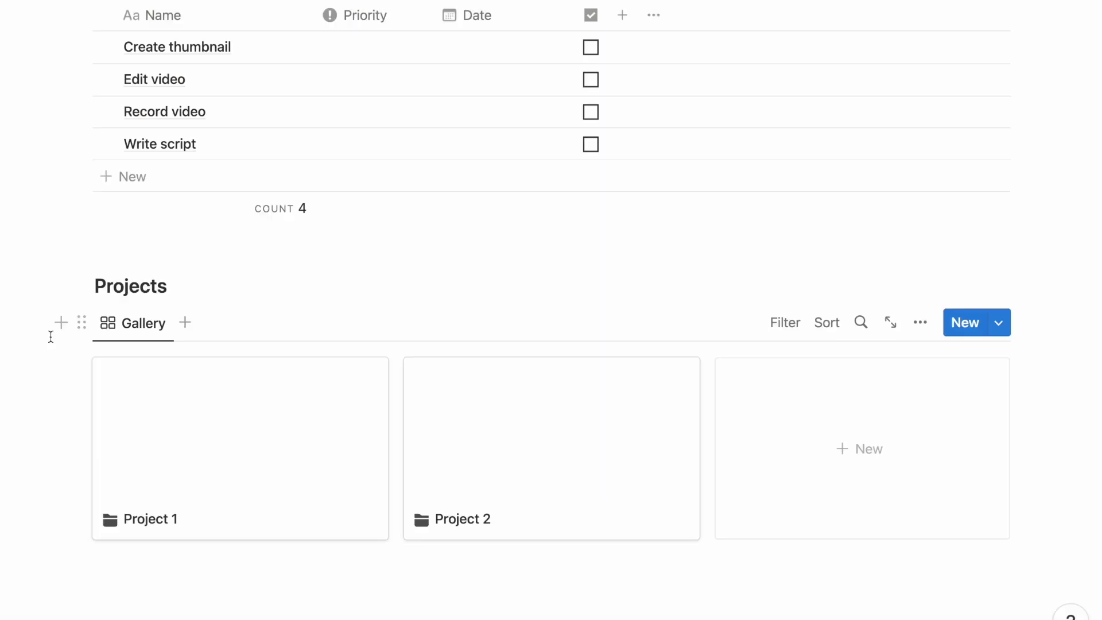
pyautogui.click(728, 418)
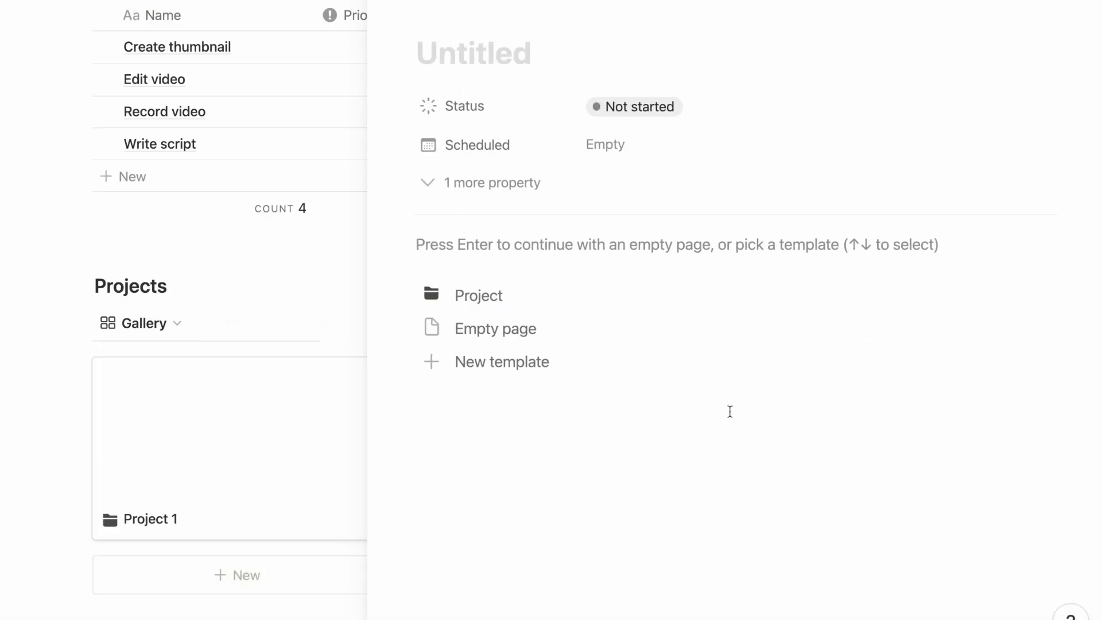
pyautogui.click(651, 302)
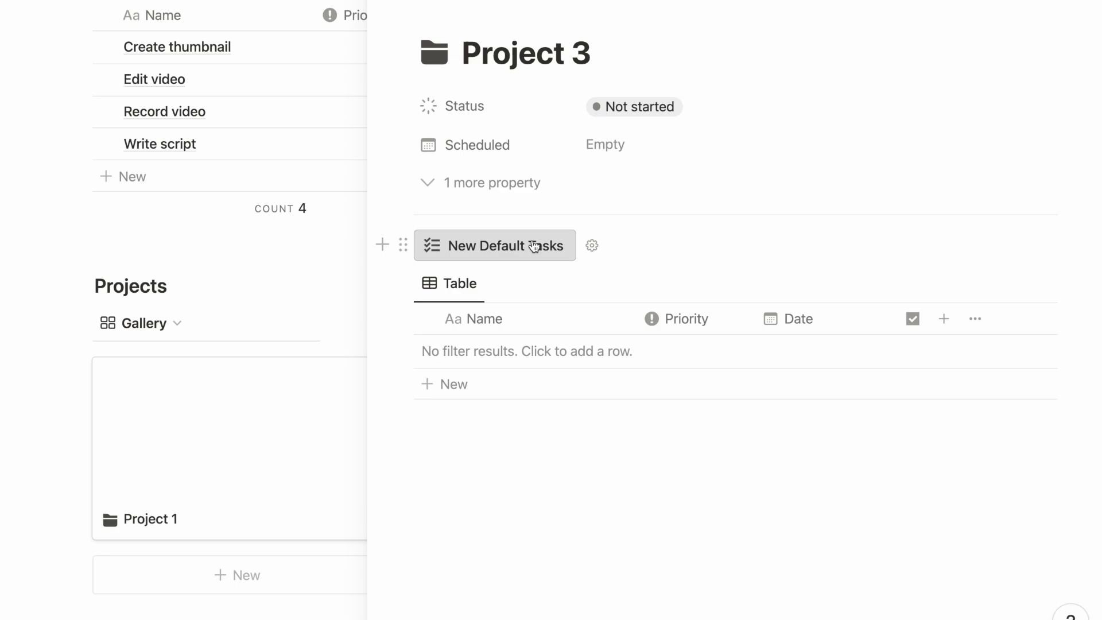
pyautogui.click(533, 247)
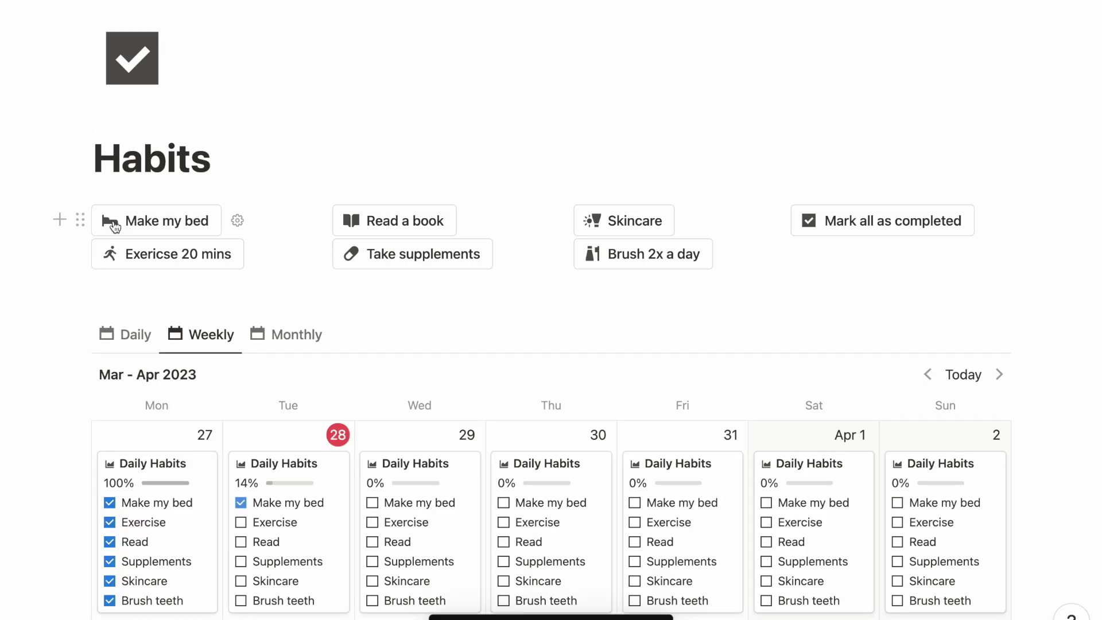
# Check off Tuesday's Exercise, Read, Supplements, Skincare and Brush teeth habits.
pyautogui.click(131, 263)
pyautogui.click(351, 223)
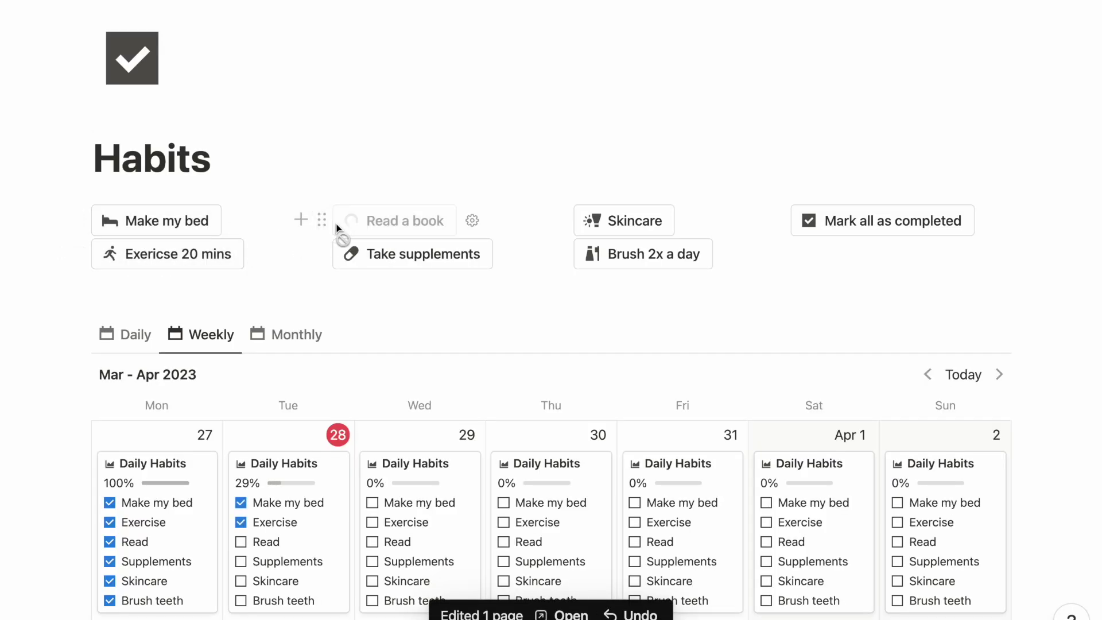
pyautogui.click(376, 255)
pyautogui.click(592, 220)
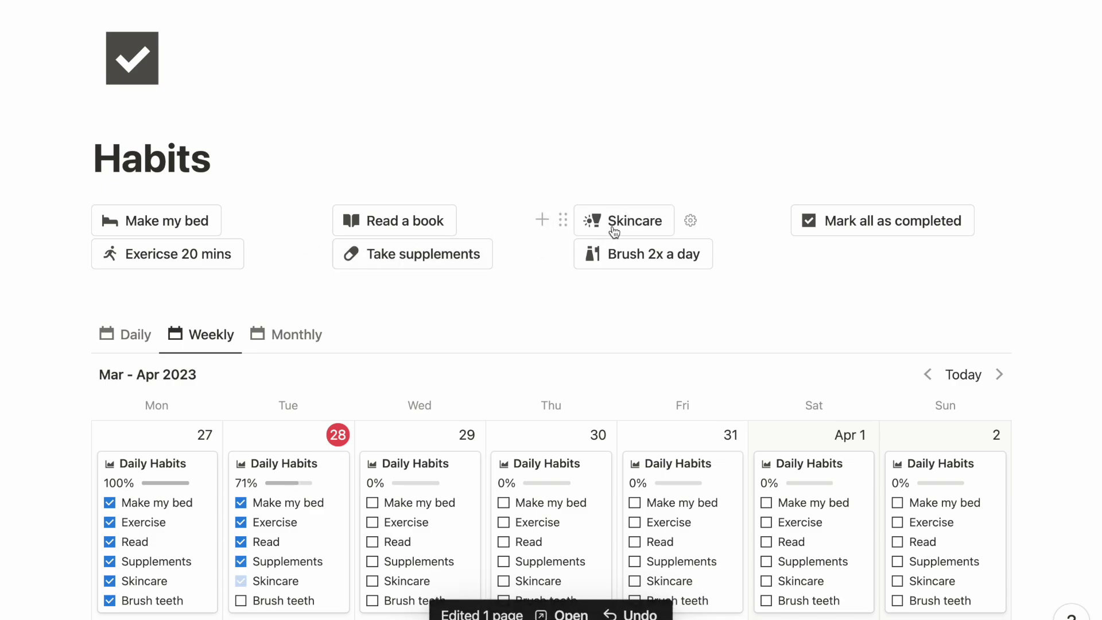
pyautogui.click(610, 253)
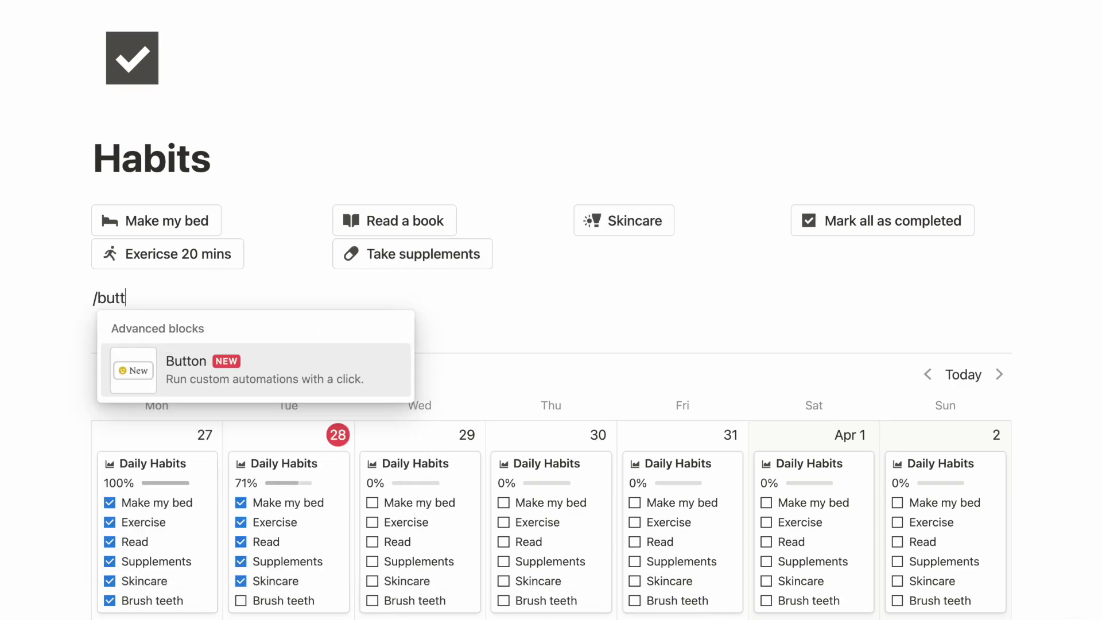
# Insert a new button named Brush 2x a day with a toothbrush icon.
pyautogui.press('Return')
pyautogui.click(286, 344)
pyautogui.scroll(-2, 306, 287)
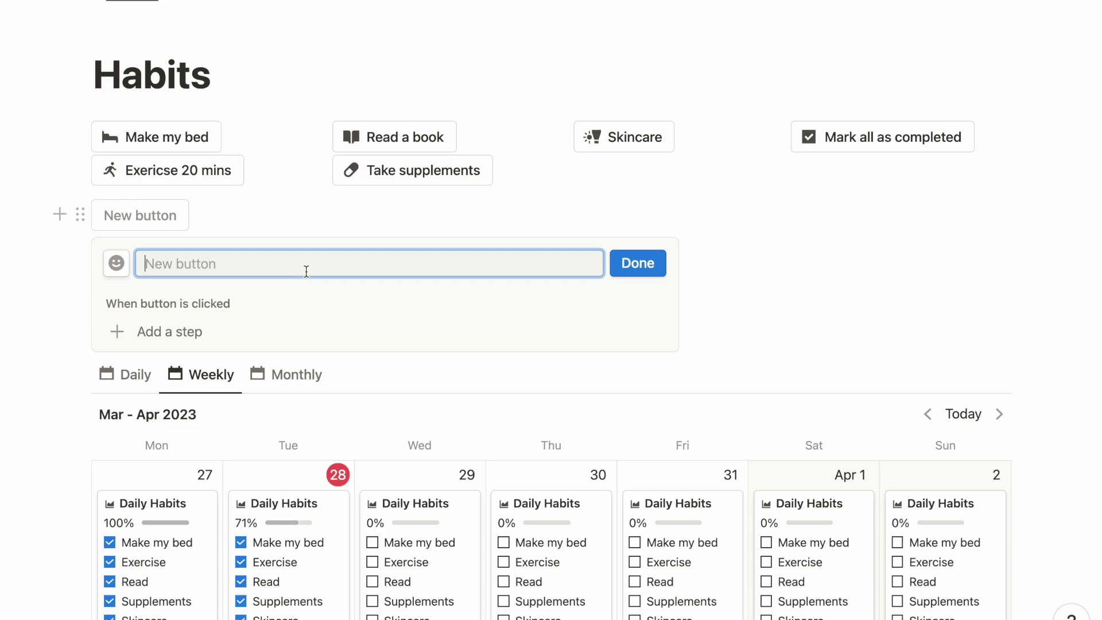
pyautogui.click(128, 266)
pyautogui.click(193, 393)
# Make the button edit Daily Habits pages where Date is Today.
pyautogui.click(202, 335)
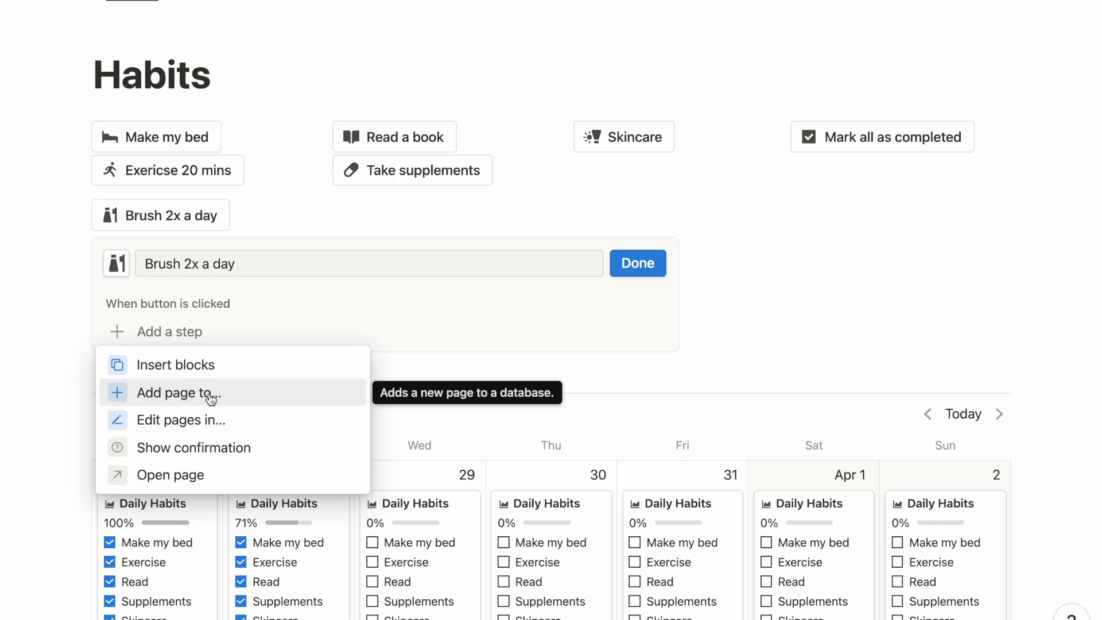
pyautogui.click(181, 419)
pyautogui.click(286, 341)
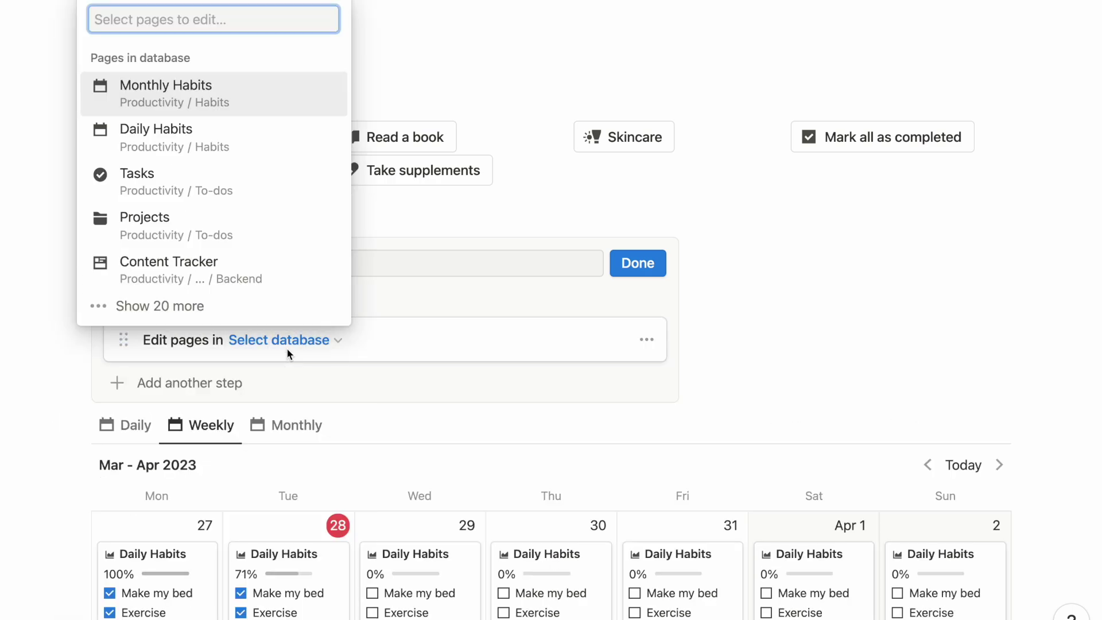
pyautogui.click(278, 153)
pyautogui.click(519, 376)
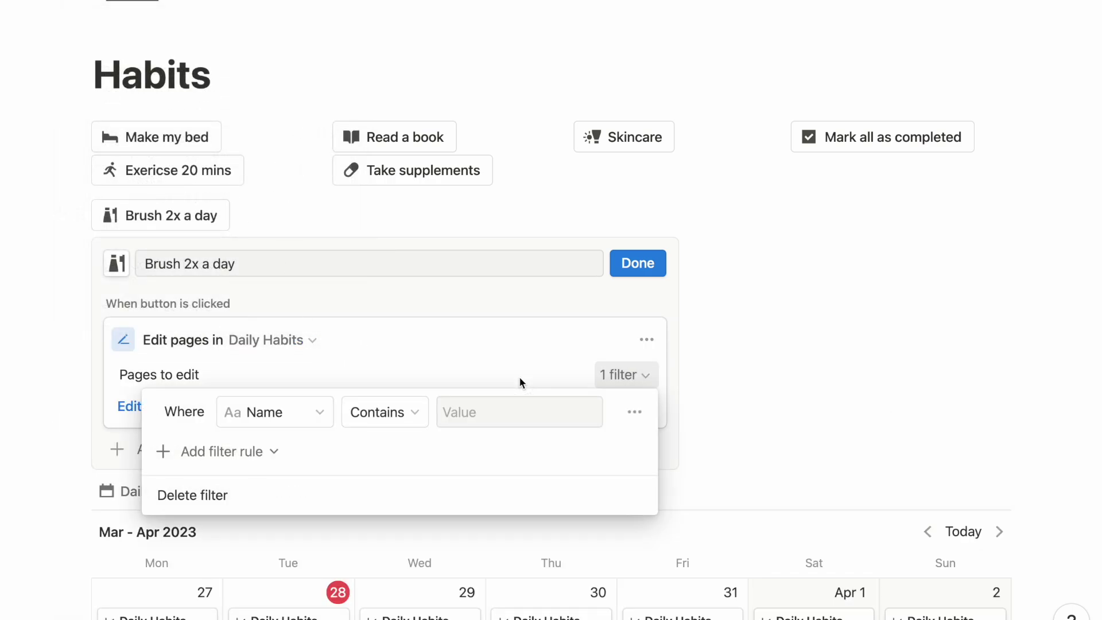
pyautogui.click(318, 411)
pyautogui.click(321, 184)
pyautogui.click(362, 412)
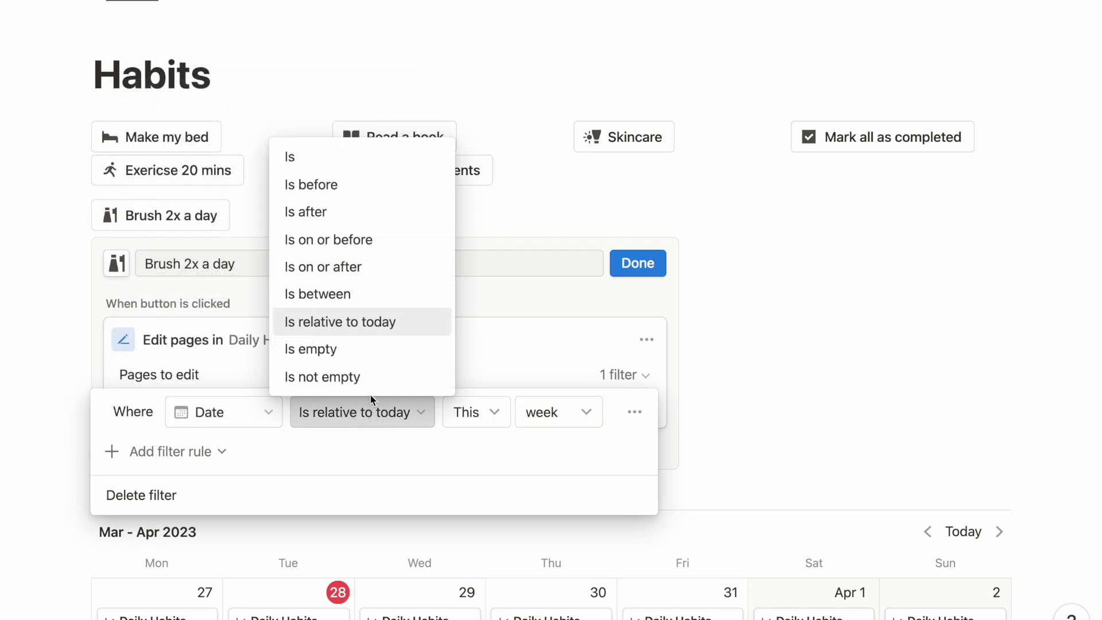
pyautogui.click(298, 157)
pyautogui.click(528, 355)
# Set Brush teeth to Checked, place the button beside Skincare, and run it.
pyautogui.click(211, 407)
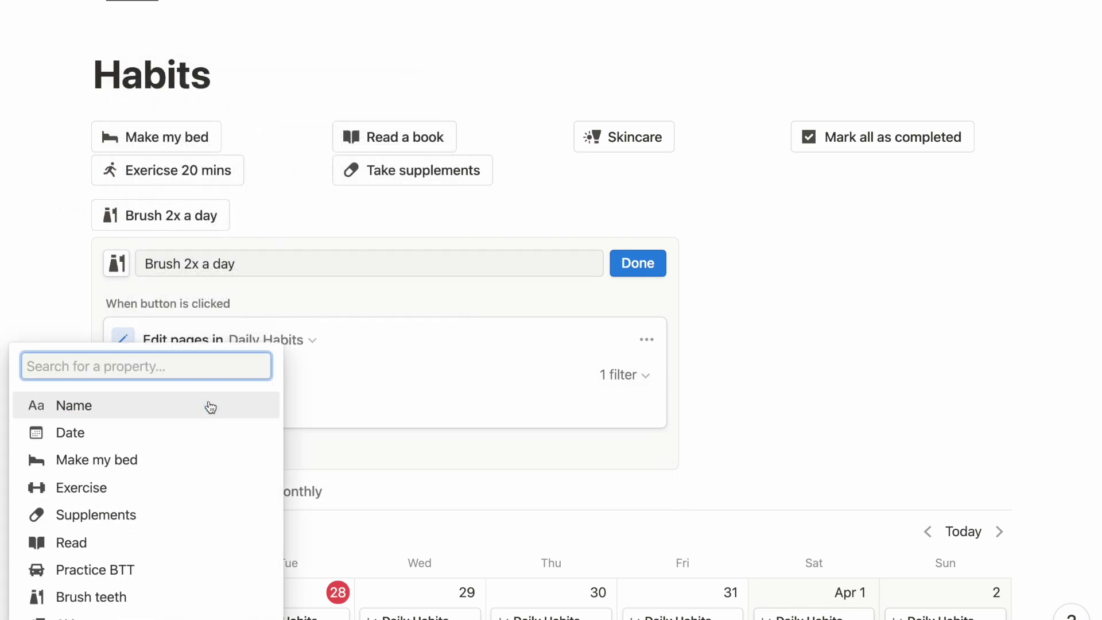
pyautogui.click(184, 597)
pyautogui.click(329, 407)
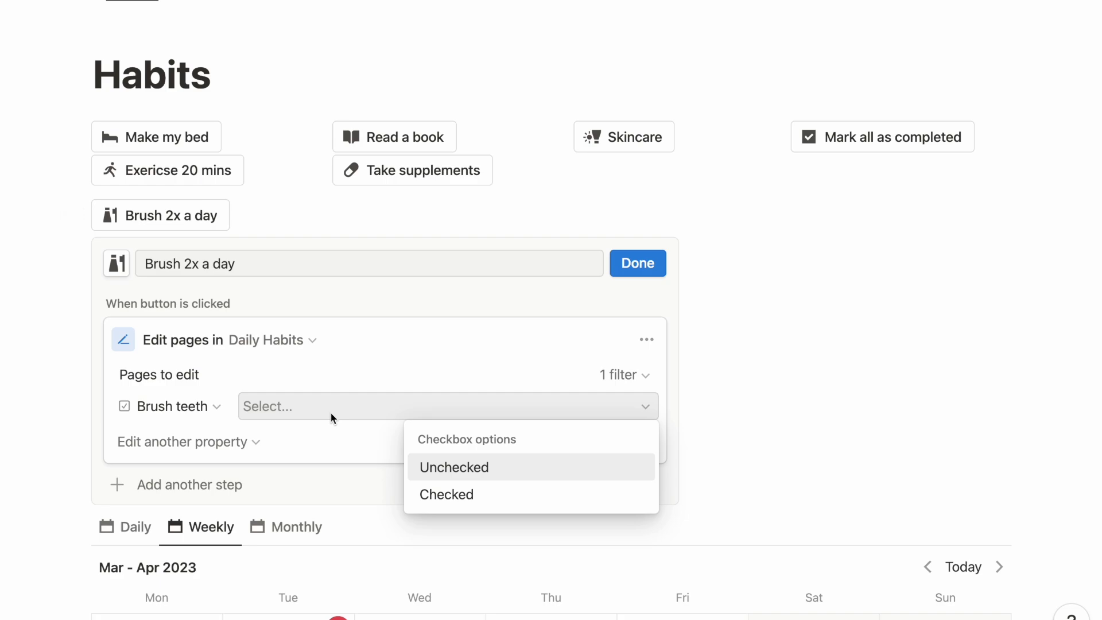
pyautogui.click(453, 494)
pyautogui.click(636, 270)
pyautogui.moveTo(172, 216)
pyautogui.mouseDown()
pyautogui.moveTo(446, 184)
pyautogui.moveTo(601, 185)
pyautogui.mouseUp()
pyautogui.click(601, 185)
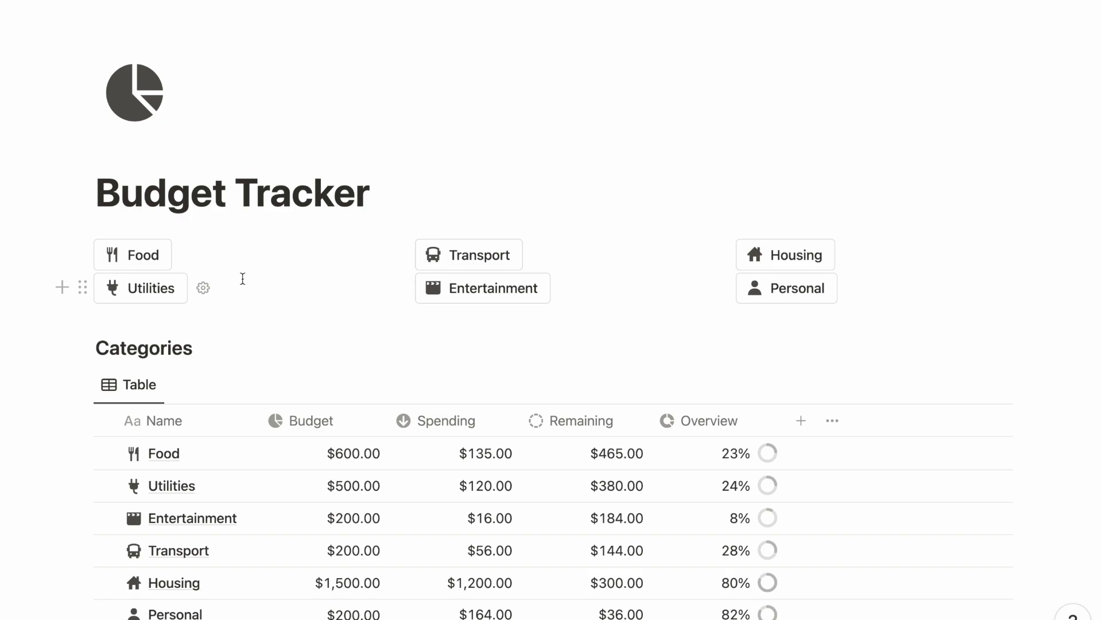
# Log a $20.00 Food expense titled Pizza and close its page.
pyautogui.click(152, 260)
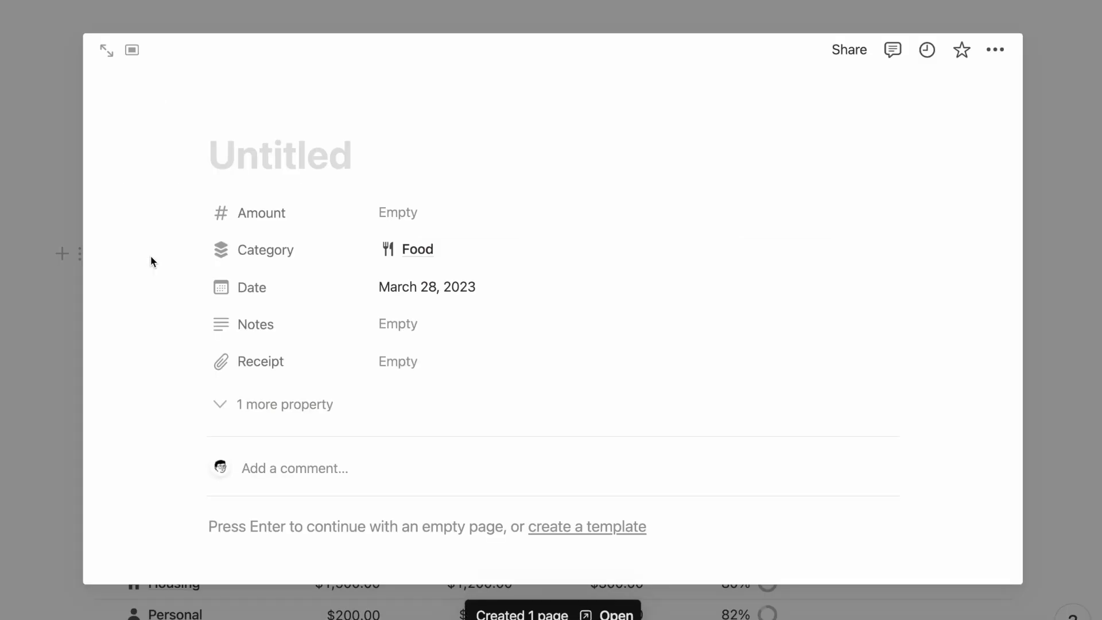
pyautogui.write('Pizza')
pyautogui.click(398, 213)
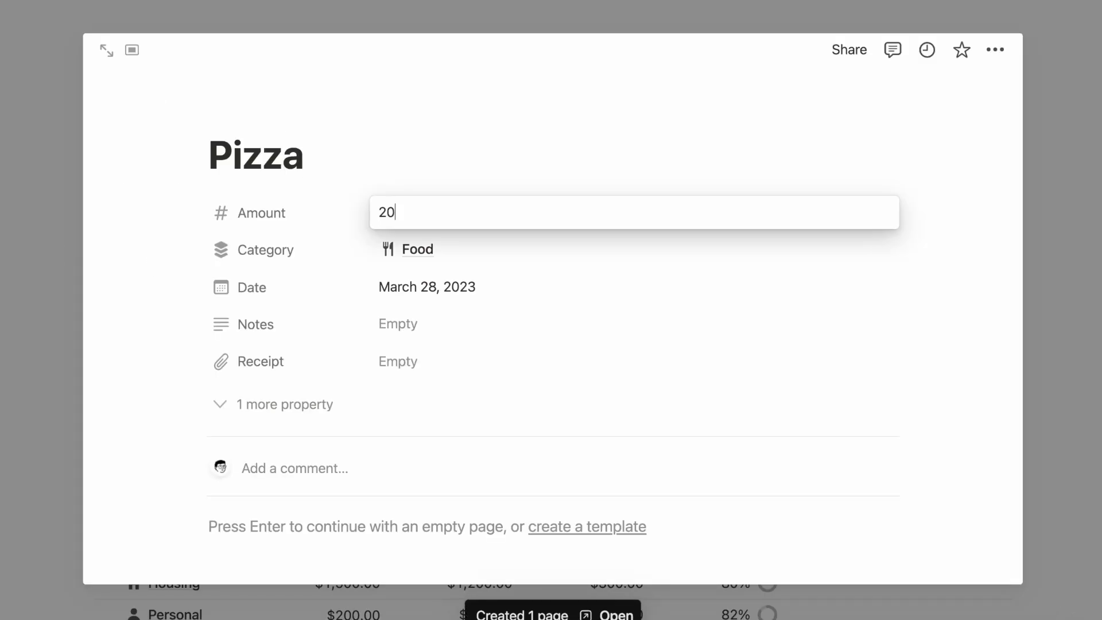
pyautogui.press('Return')
pyautogui.click(65, 261)
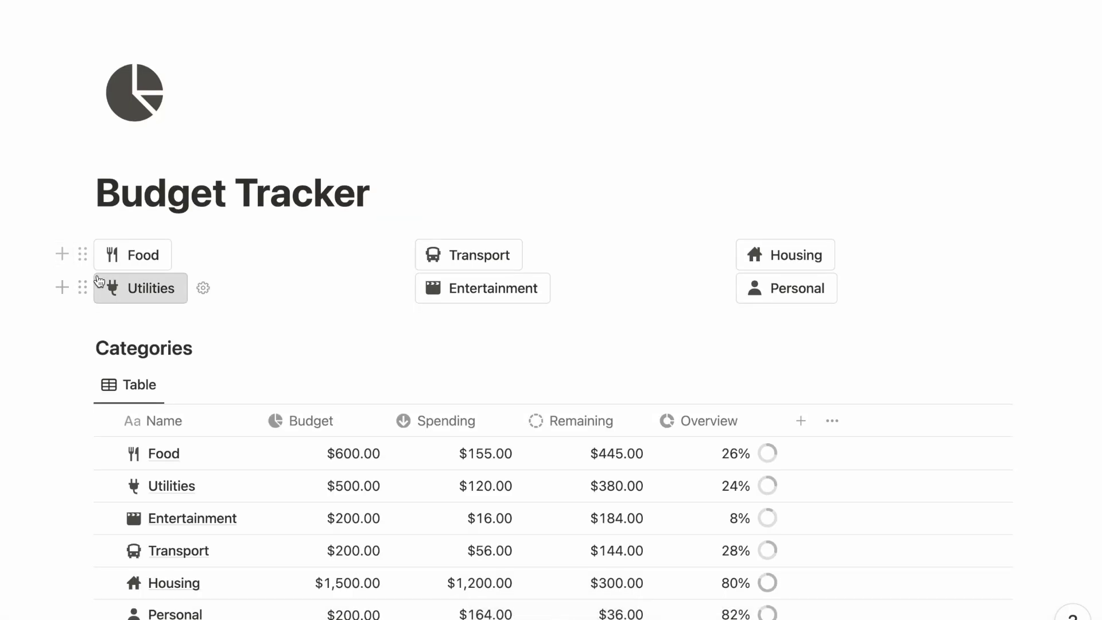
pyautogui.scroll(-10, 99, 281)
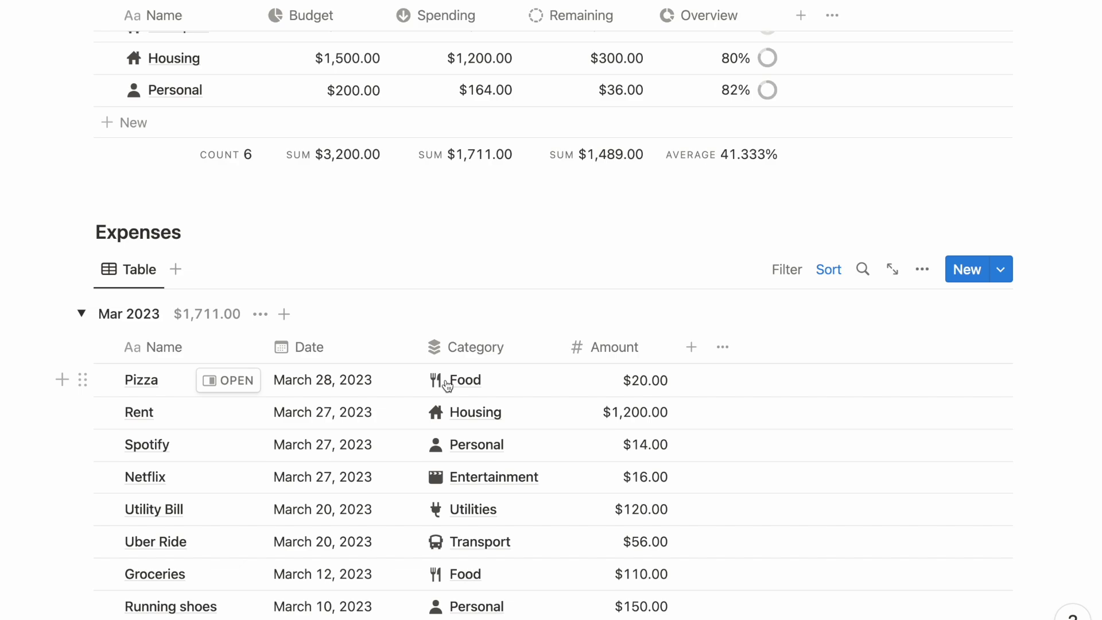
# Insert a new button named Food with a utensils icon.
pyautogui.scroll(10, 617, 250)
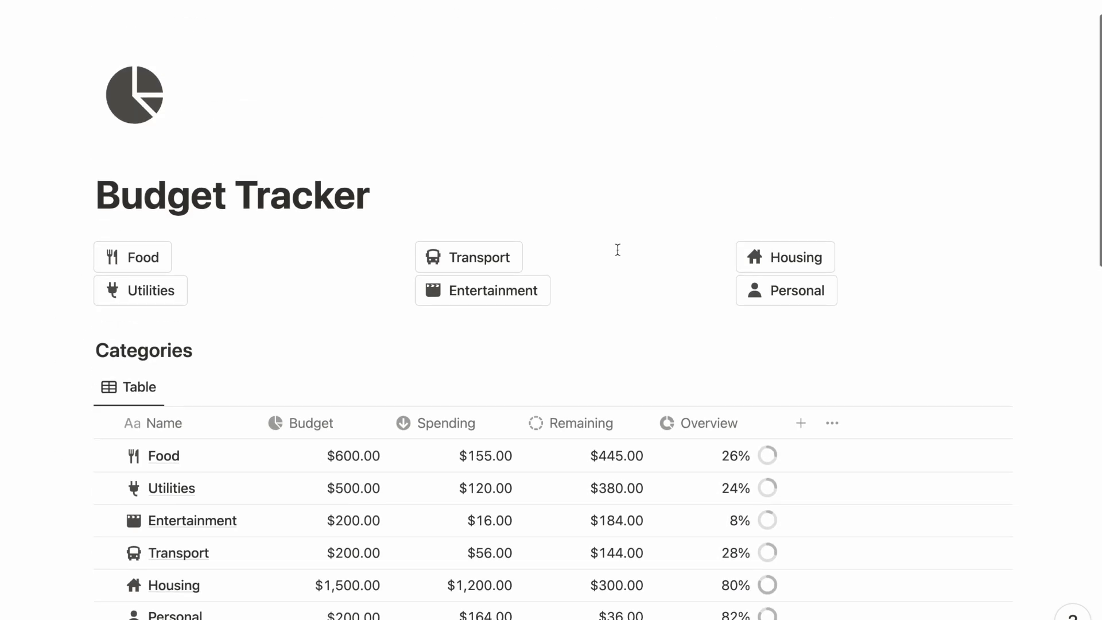
pyautogui.write('/button')
pyautogui.press('Return')
pyautogui.write('Food')
pyautogui.click(119, 333)
pyautogui.write('food')
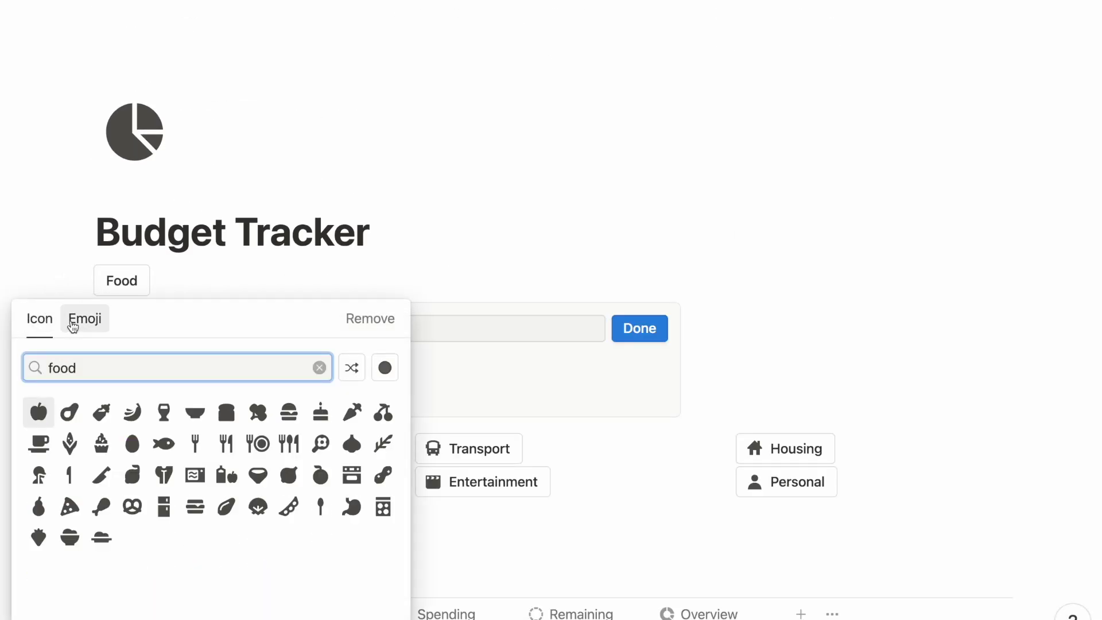
pyautogui.press('Return')
# Make the Food button add an Expenses page with Category set to Food.
pyautogui.click(208, 387)
pyautogui.click(216, 457)
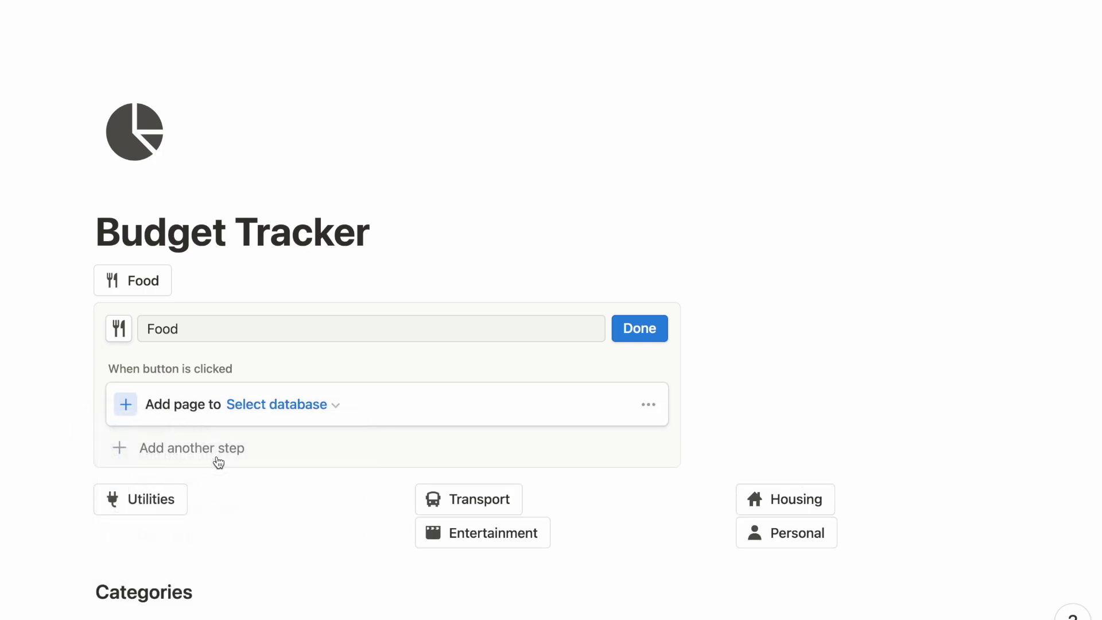
pyautogui.click(277, 402)
pyautogui.click(289, 167)
pyautogui.click(183, 441)
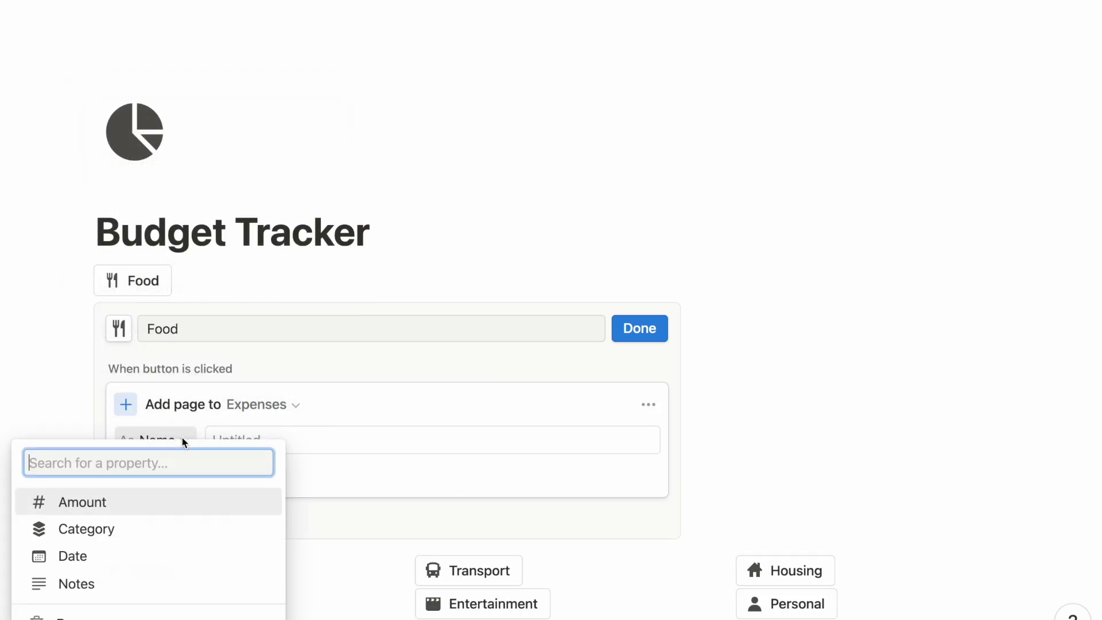
pyautogui.click(86, 529)
pyautogui.click(288, 443)
pyautogui.click(487, 333)
# Set the new expense's Date to Today.
pyautogui.click(249, 482)
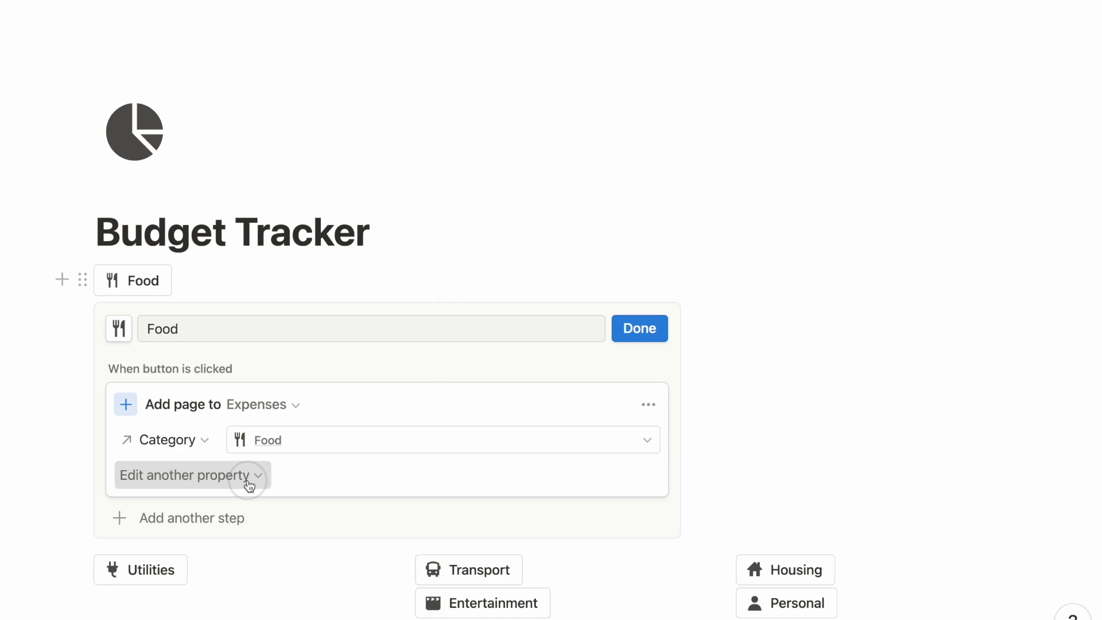
pyautogui.click(248, 482)
pyautogui.click(195, 593)
pyautogui.click(322, 470)
pyautogui.click(459, 557)
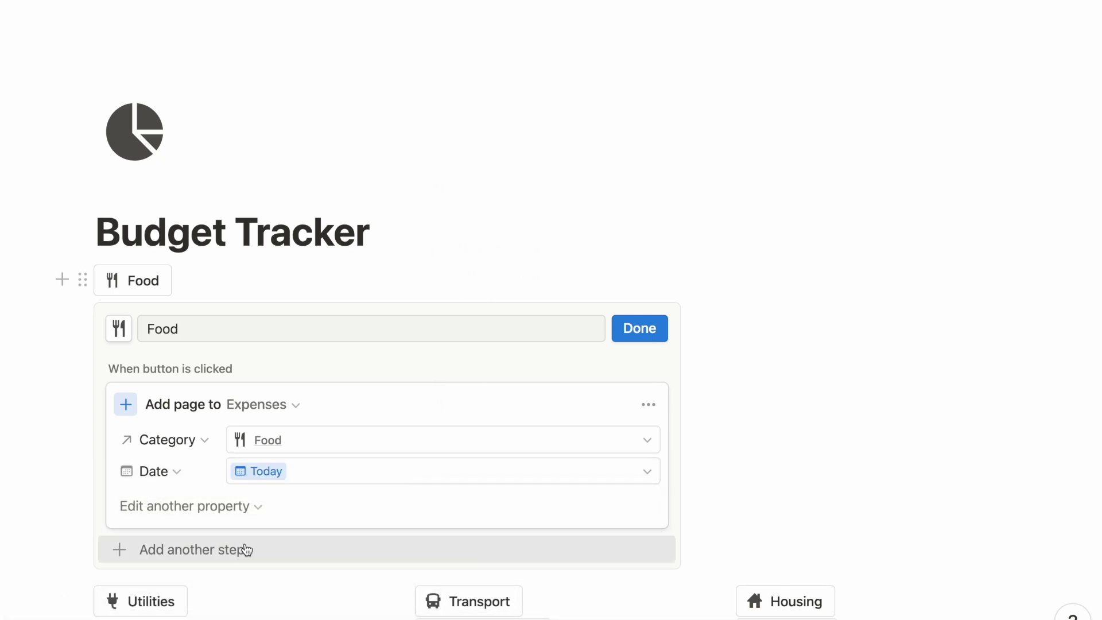
# Make the Food button also open the newly added expense page.
pyautogui.click(246, 548)
pyautogui.click(246, 521)
pyautogui.click(249, 556)
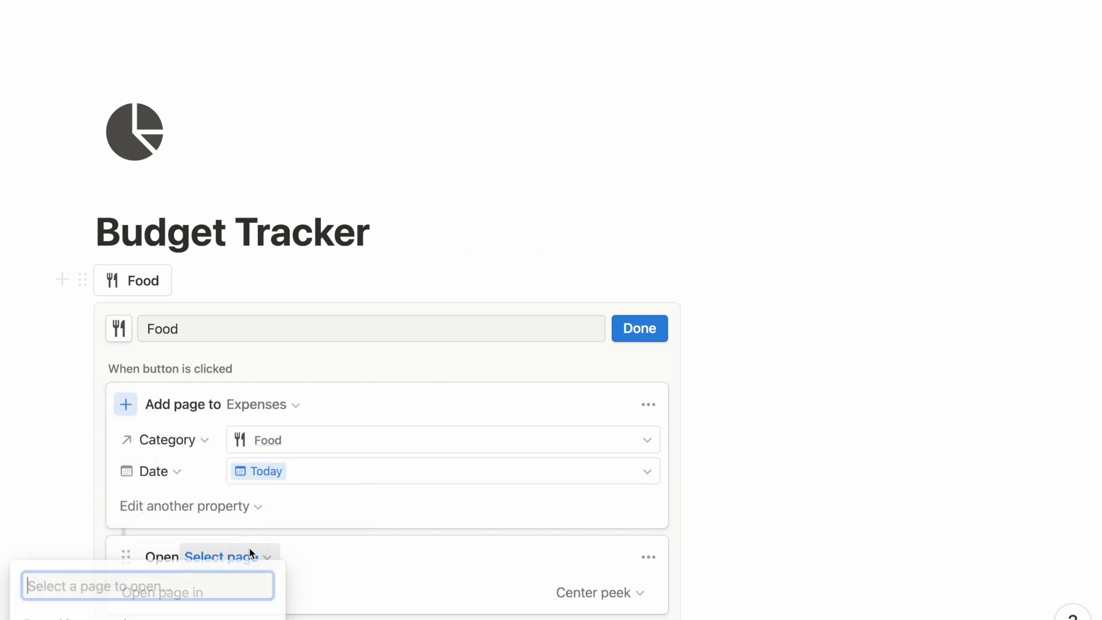
pyautogui.click(140, 354)
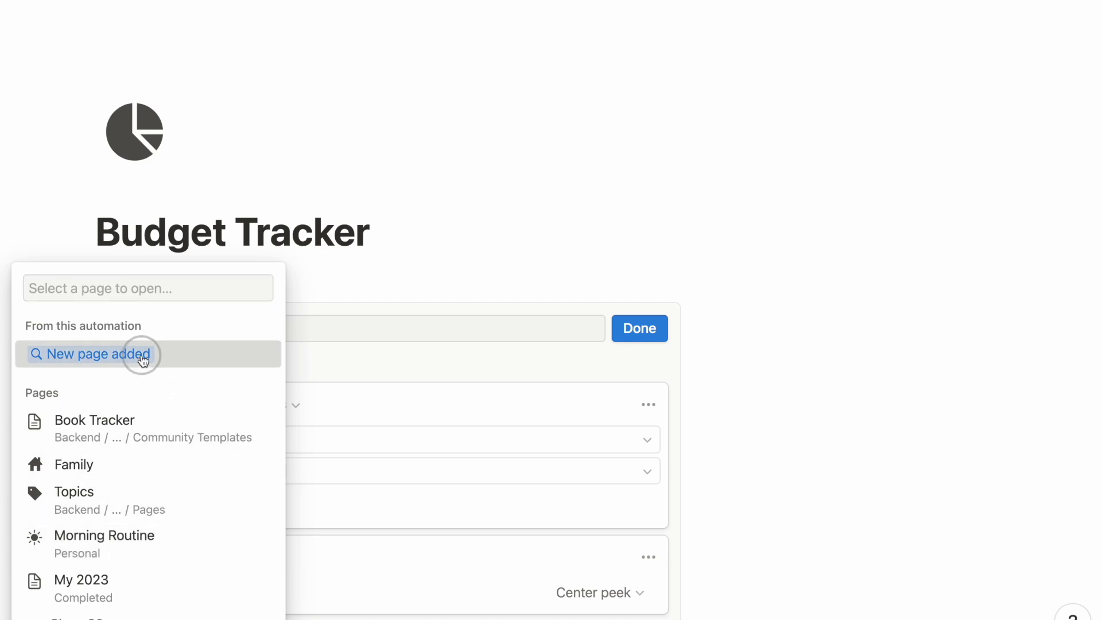
pyautogui.click(629, 331)
# Place the Food button above Utilities, test it, then add Project 1's four default tasks.
pyautogui.moveTo(83, 277); pyautogui.dragTo(108, 308)
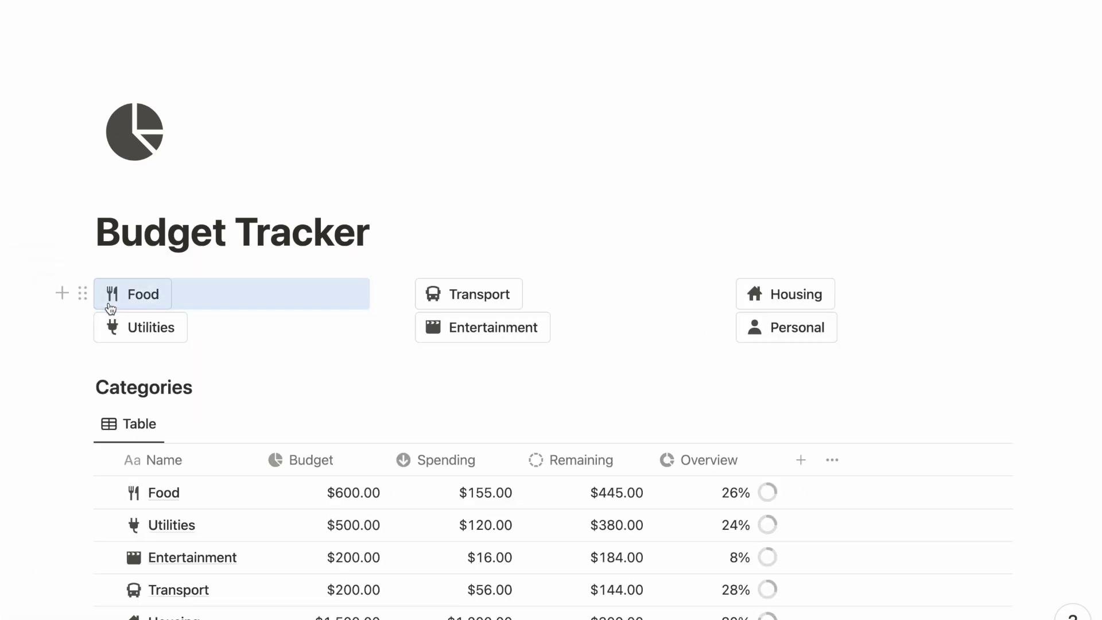
pyautogui.click(150, 293)
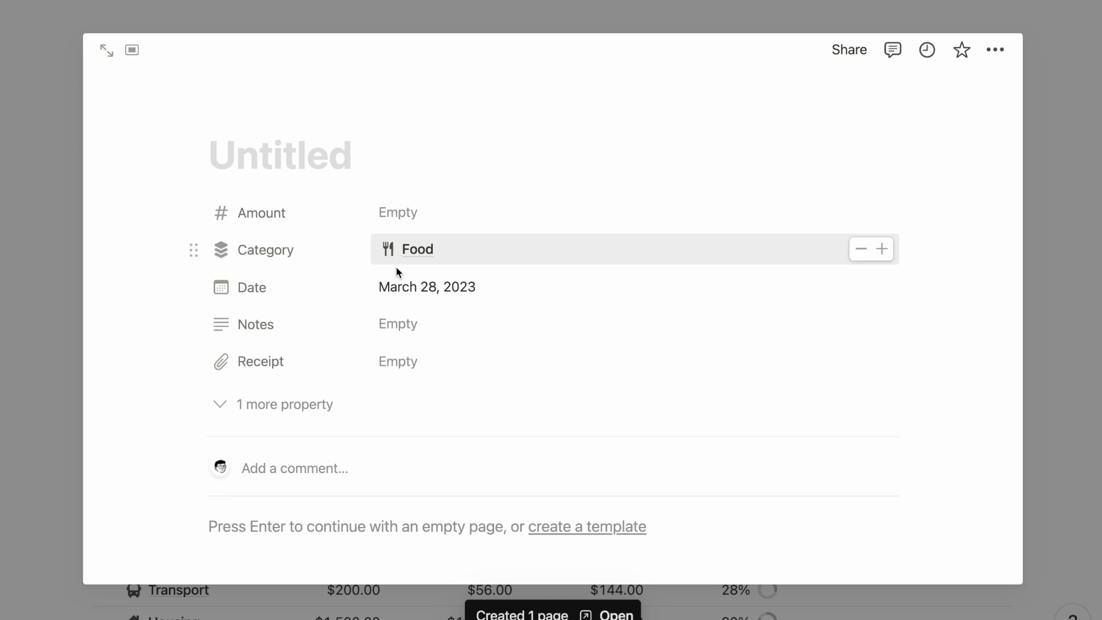
pyautogui.click(28, 274)
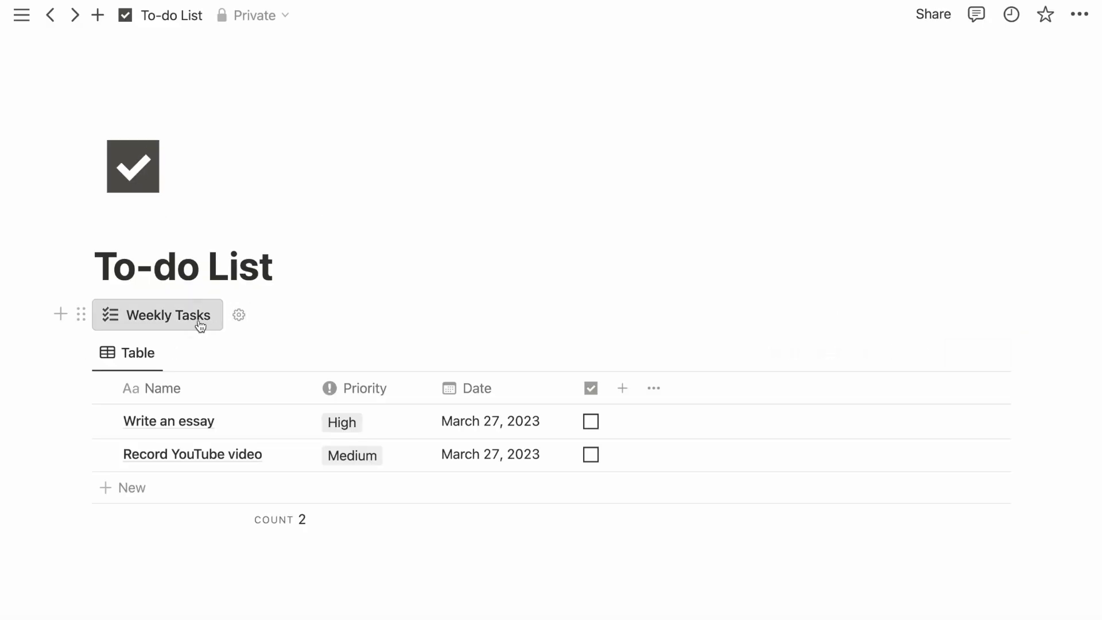
pyautogui.click(199, 325)
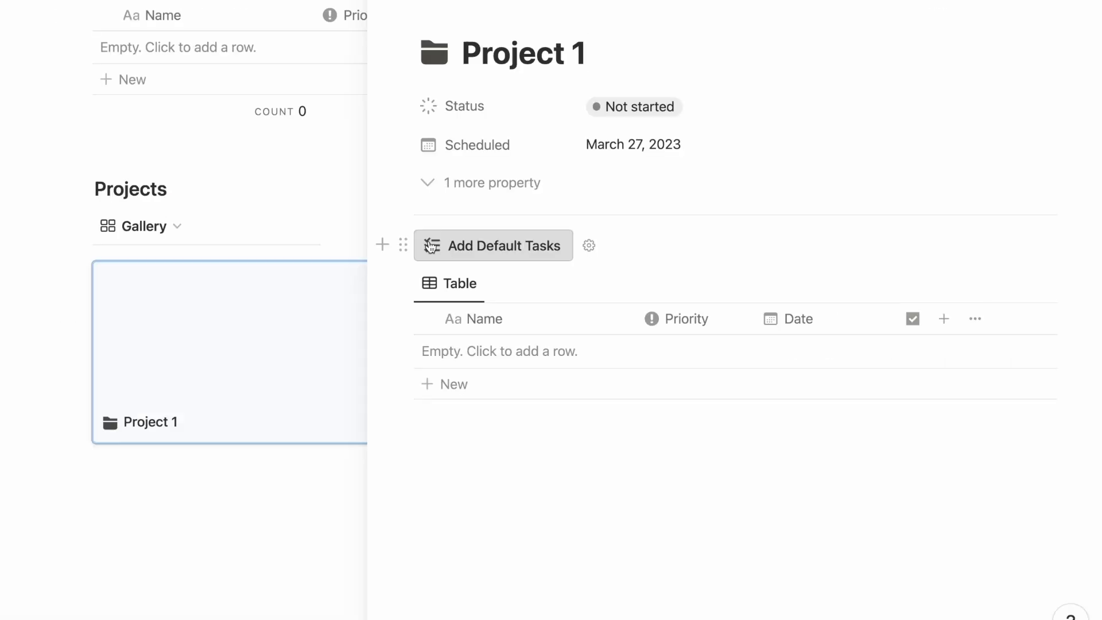
pyautogui.click(492, 245)
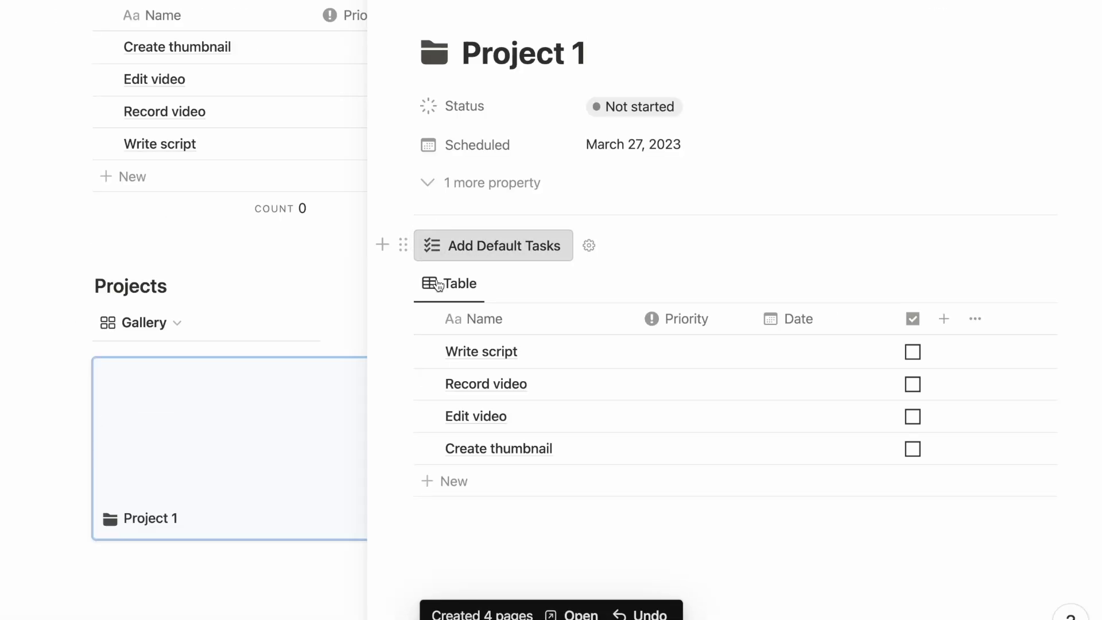